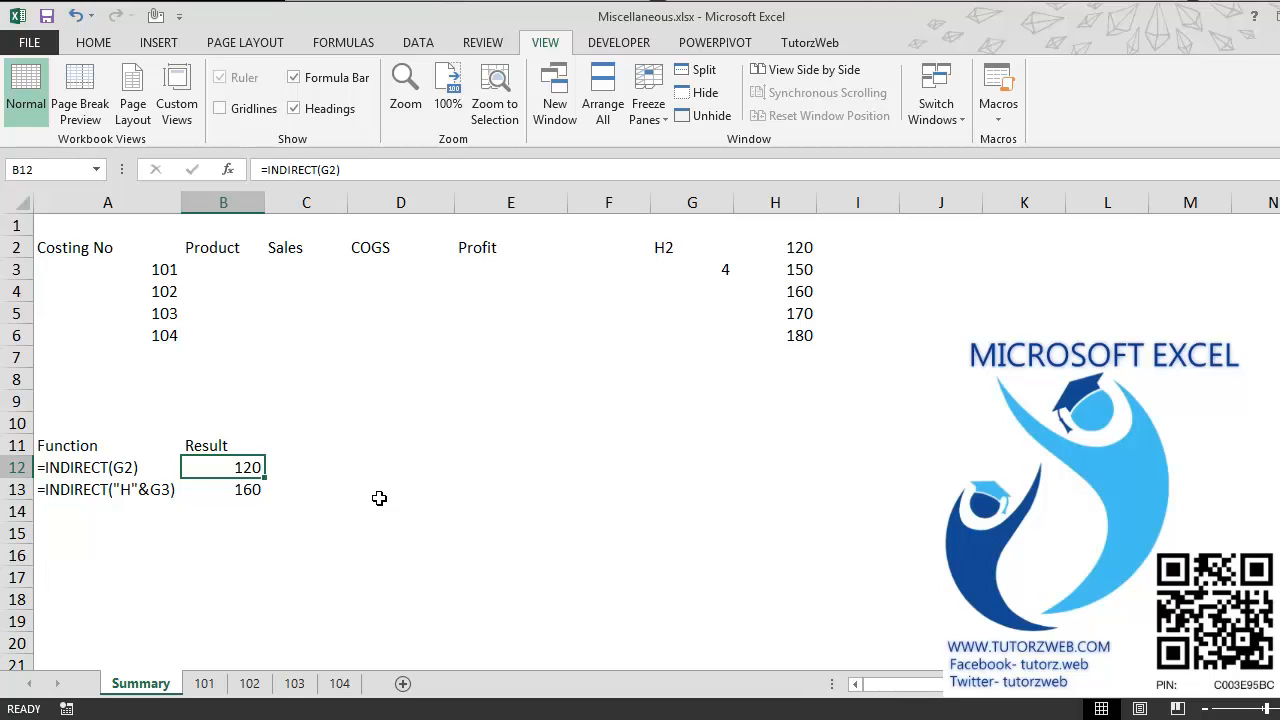
Step: Check the INDIRECT formula in B13 against cells G3 and H4, and set the row number in G3 to 1
{"action": "key", "text": "Down"}
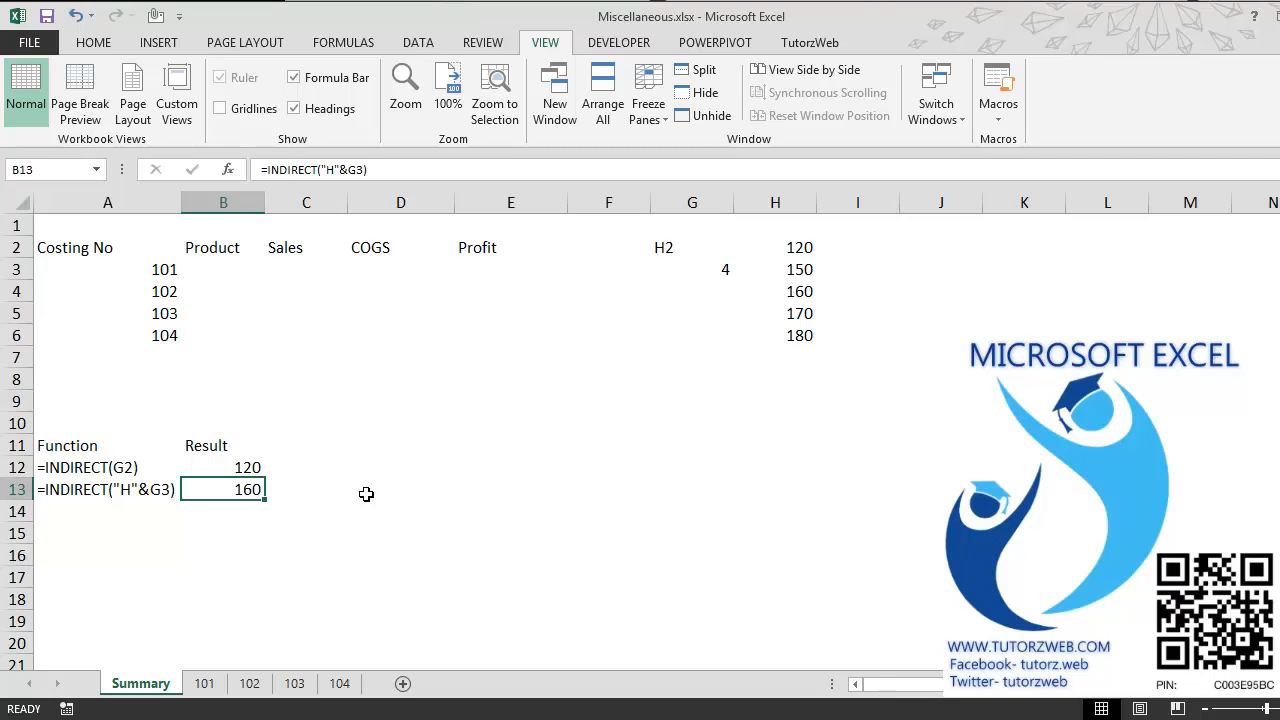
{"action": "left_click", "coordinate": [682, 280]}
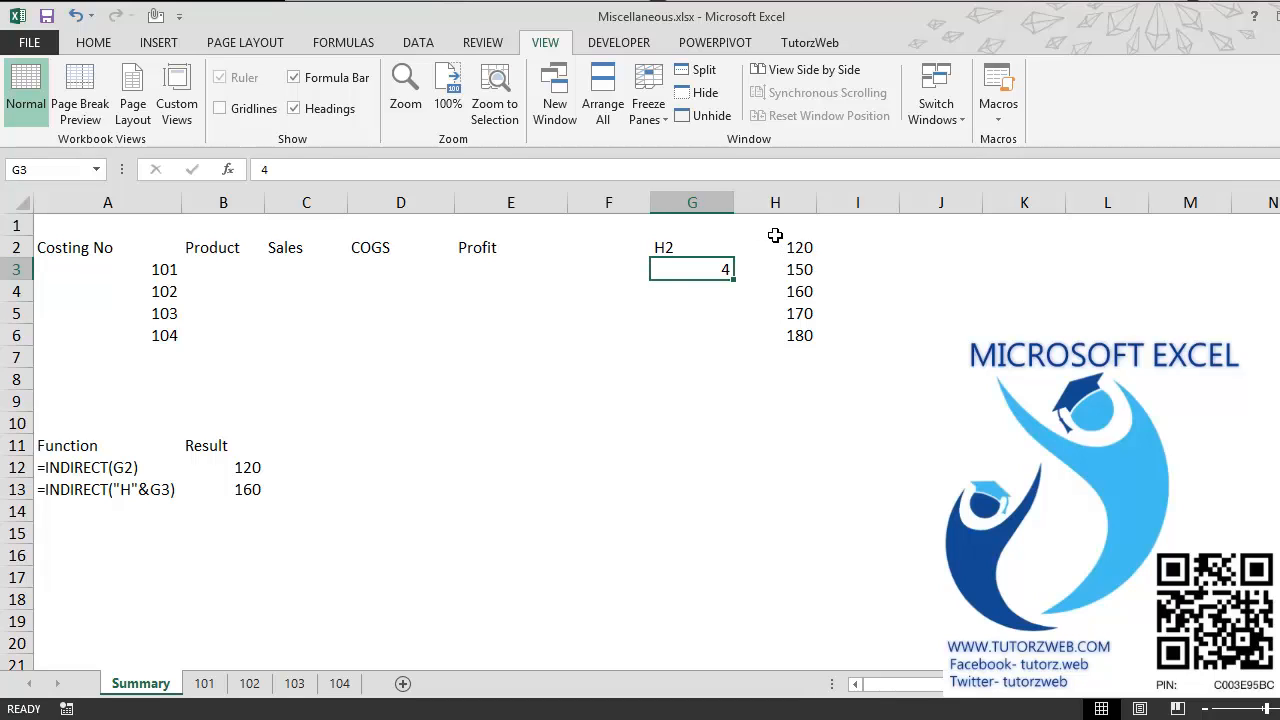
{"action": "left_click", "coordinate": [780, 297]}
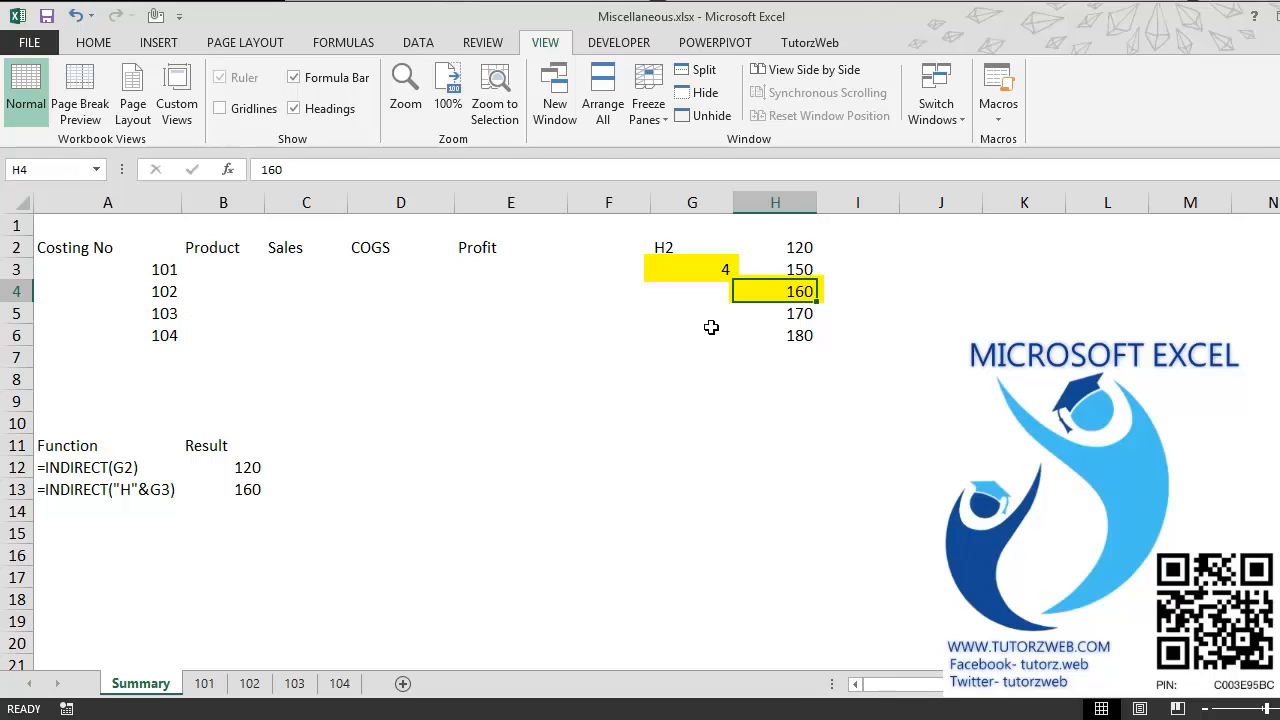
{"action": "left_click", "coordinate": [707, 273]}
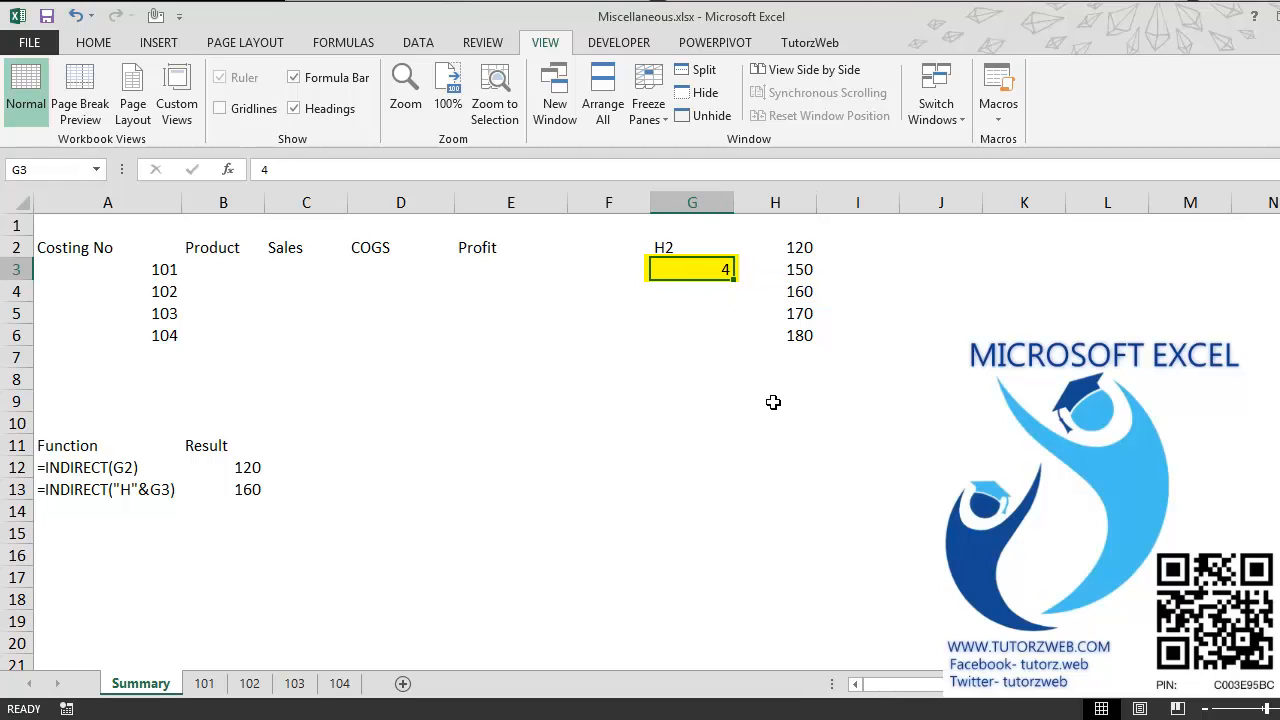
{"action": "type", "text": "1"}
{"action": "key", "text": "Return"}
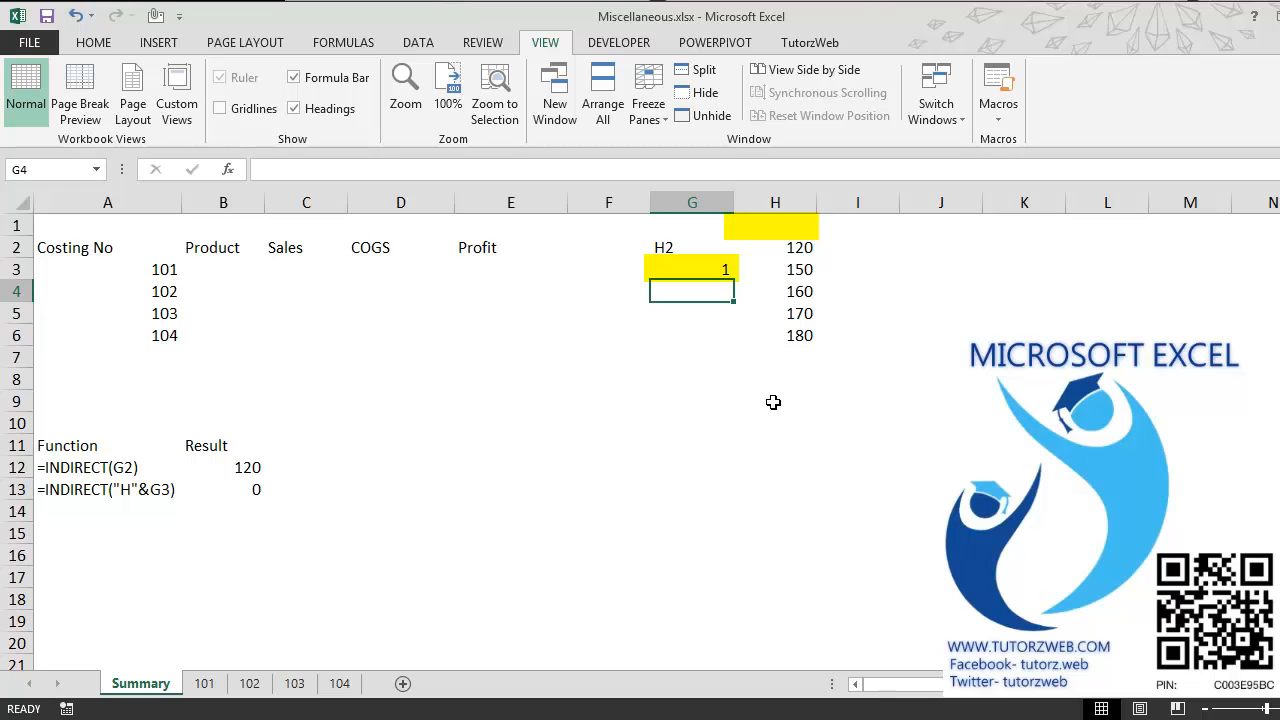
Step: Set the row number in G3 to 2
{"action": "key", "text": "Up"}
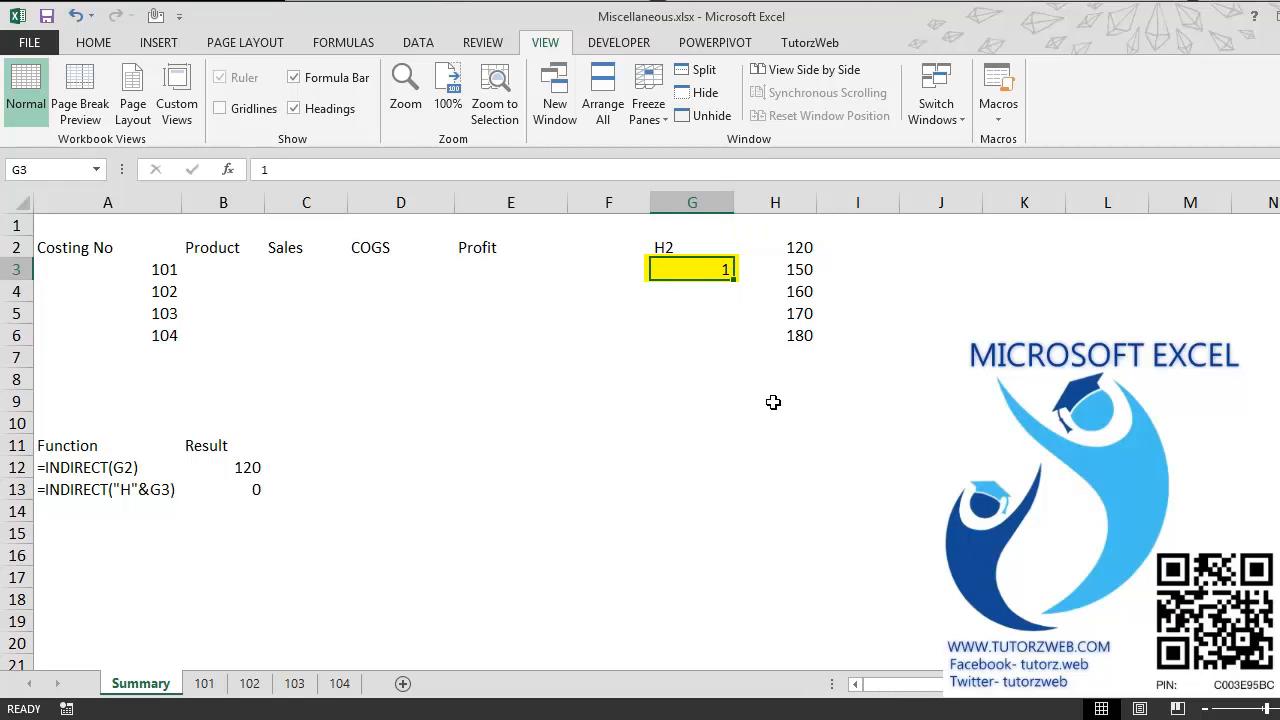
{"action": "type", "text": "2"}
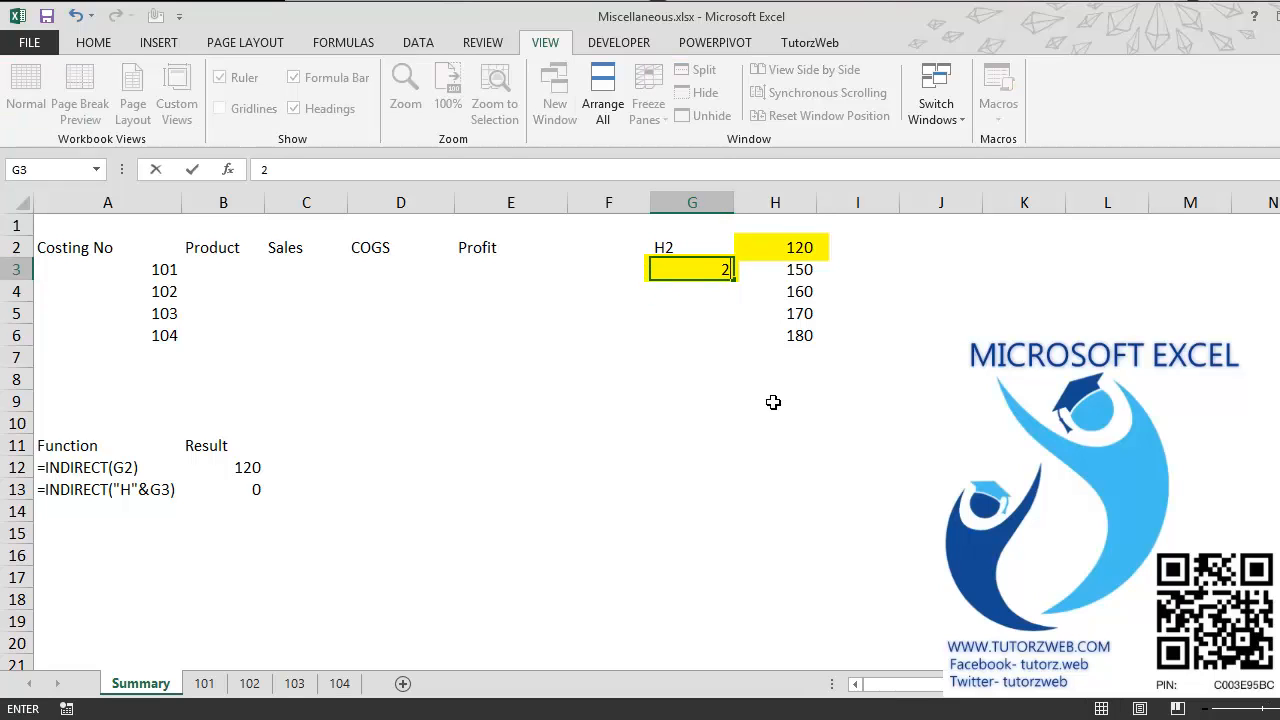
{"action": "key", "text": "Return"}
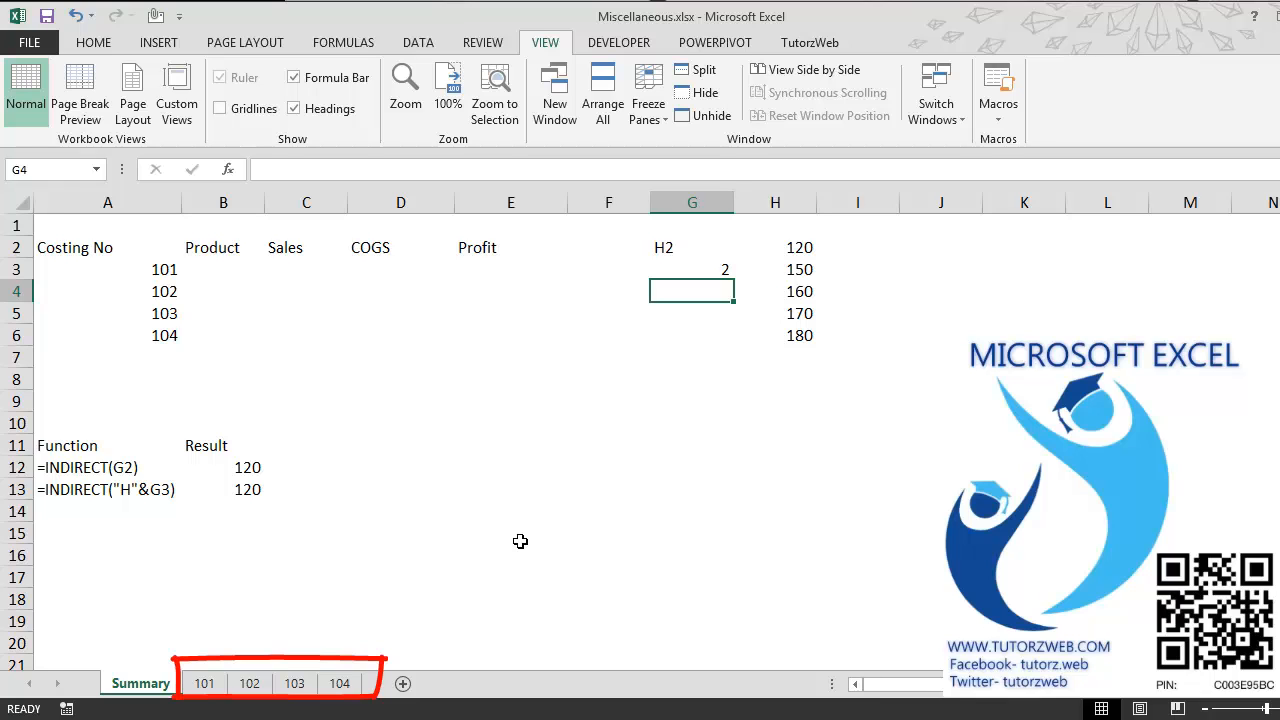
Step: Examine the layout of costing sheets 101 to 104 and the matching costing numbers in A3:A6 of the Summary sheet
{"action": "key", "text": "ctrl+Page_Down"}
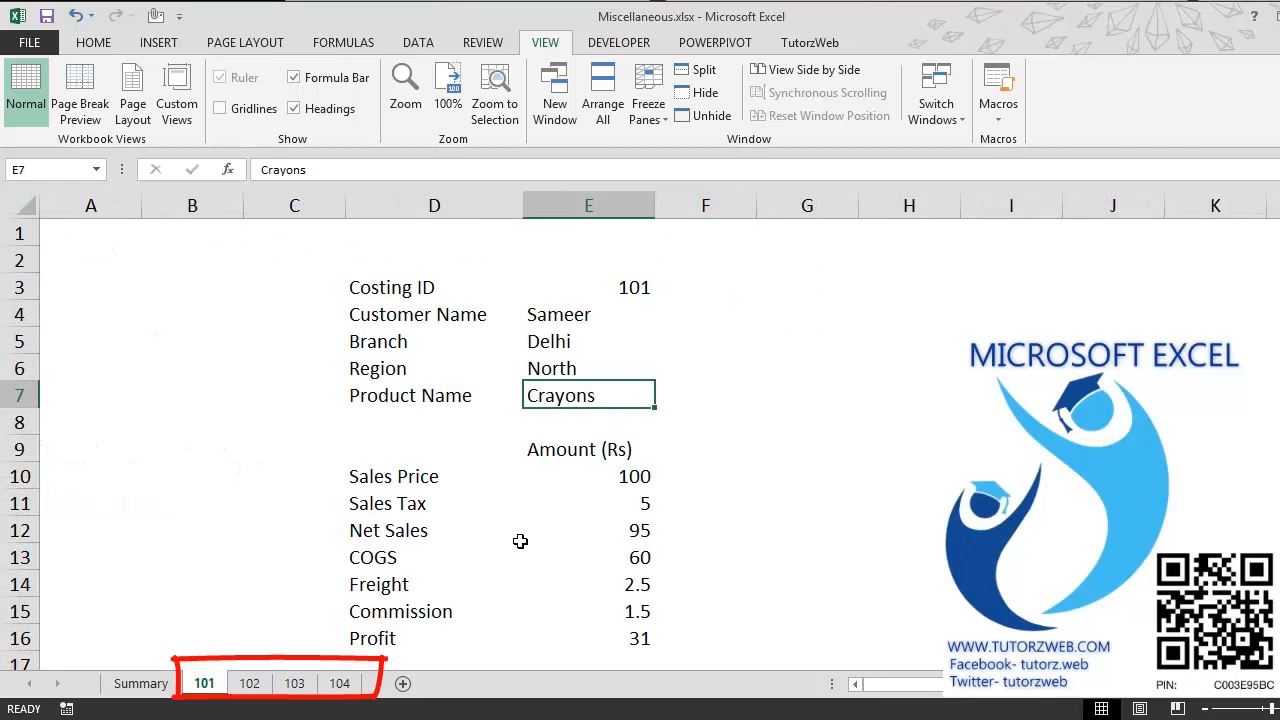
{"action": "key", "text": "Down"}
{"action": "key", "text": "Down"}
{"action": "key", "text": "Down"}
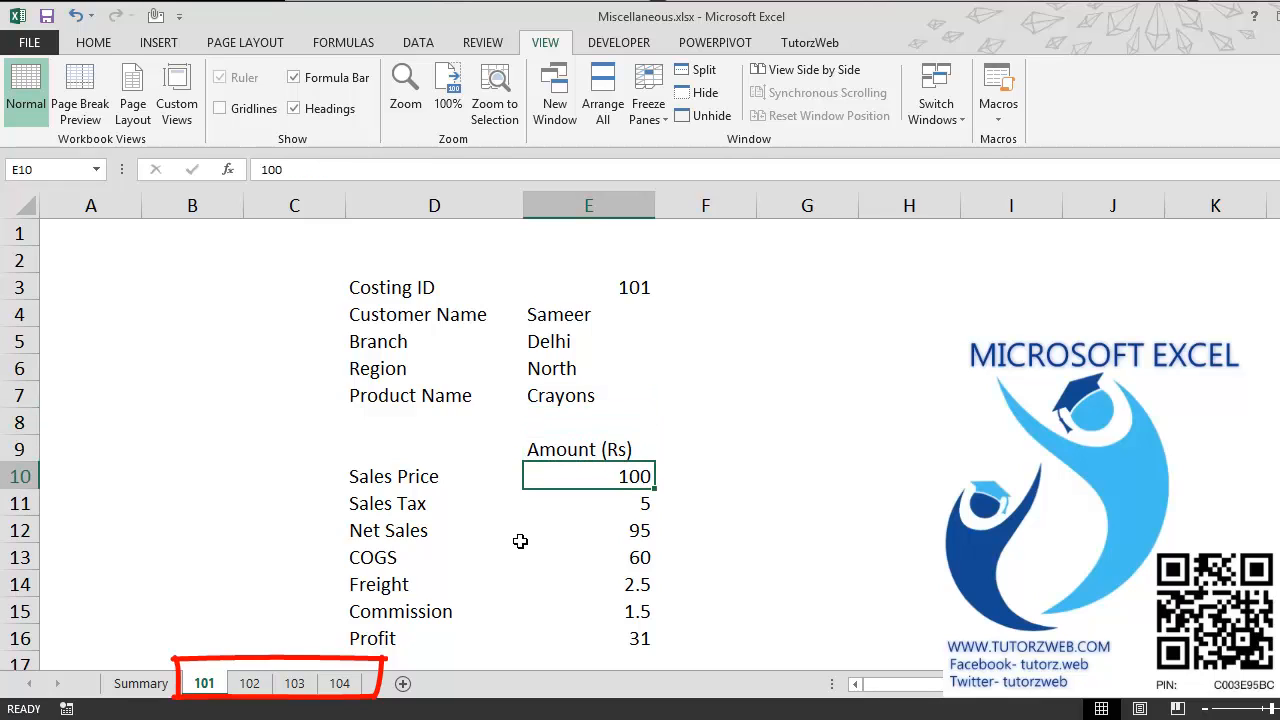
{"action": "key", "text": "ctrl+Page_Down"}
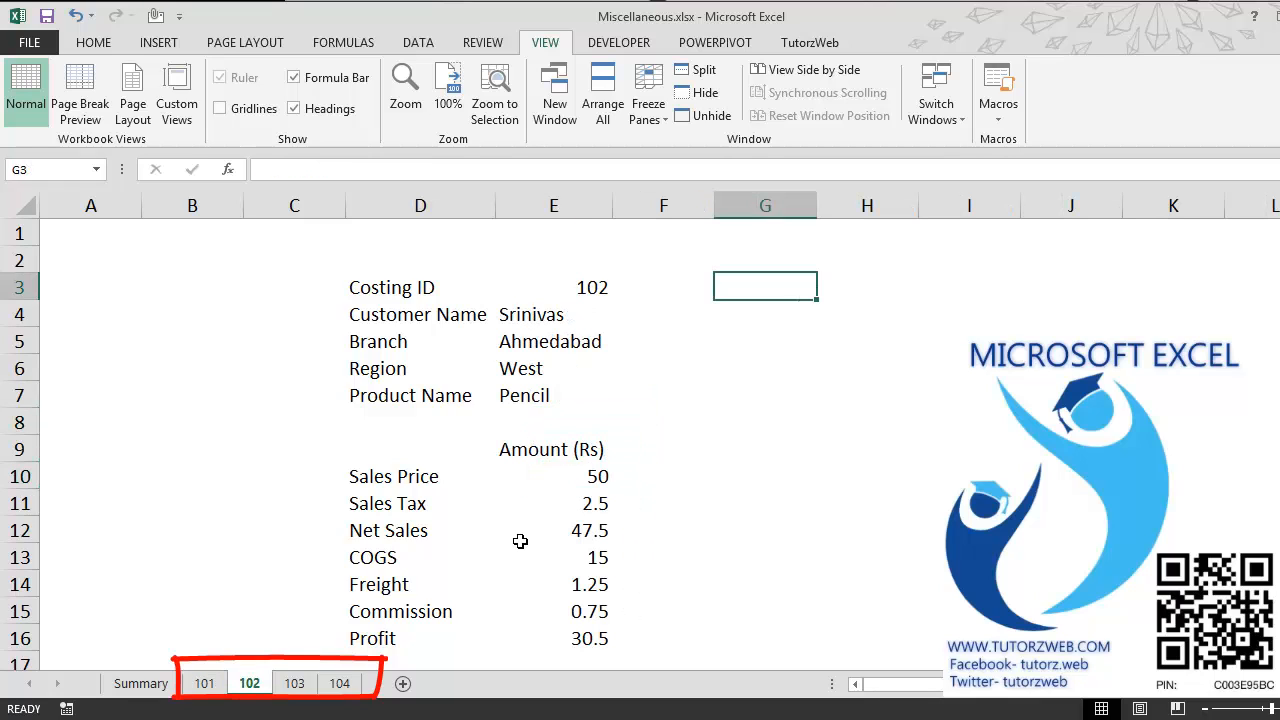
{"action": "left_click", "coordinate": [551, 477]}
{"action": "key", "text": "ctrl+Page_Down"}
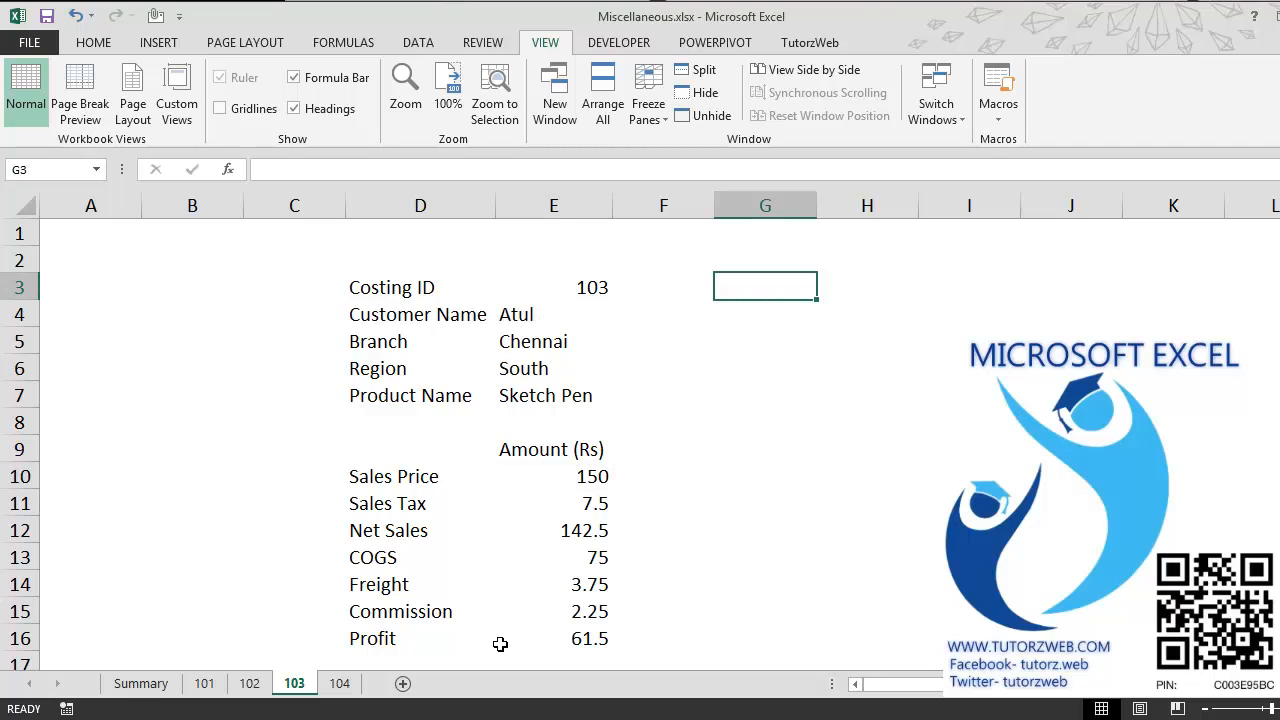
{"action": "key", "text": "ctrl+Page_Down"}
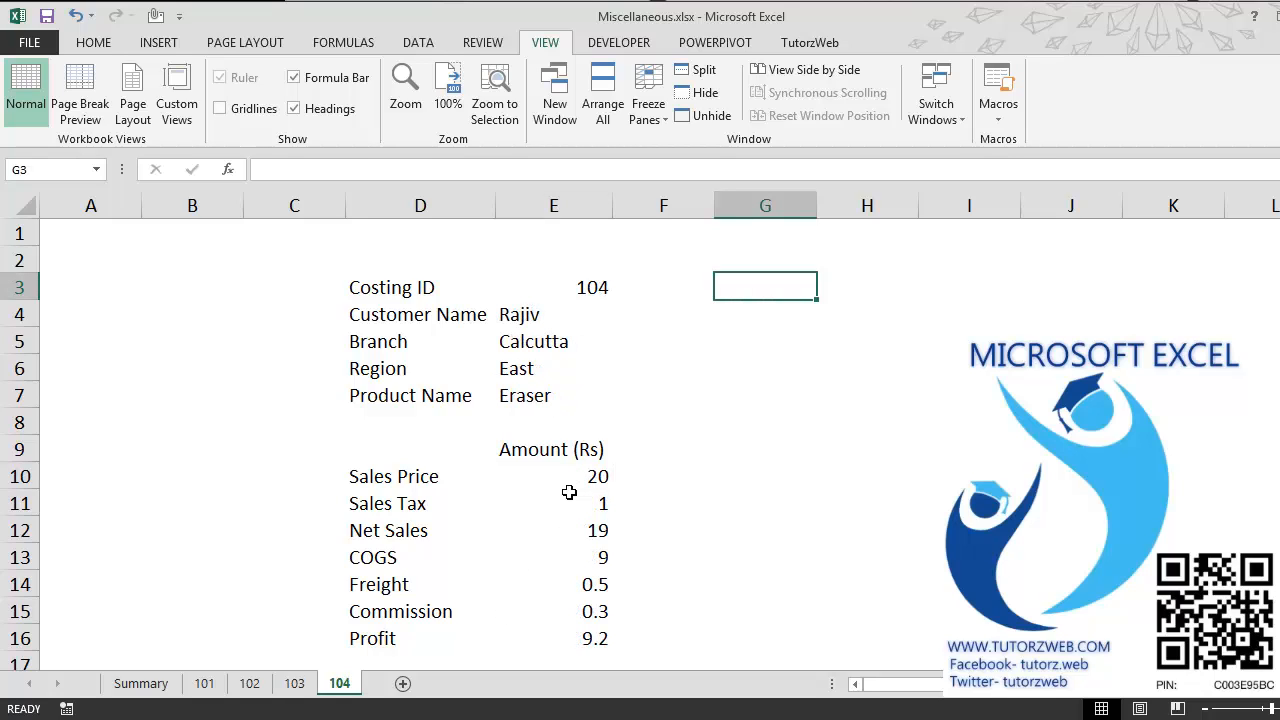
{"action": "key", "text": "ctrl+Page_Up"}
{"action": "key", "text": "ctrl+Page_Up"}
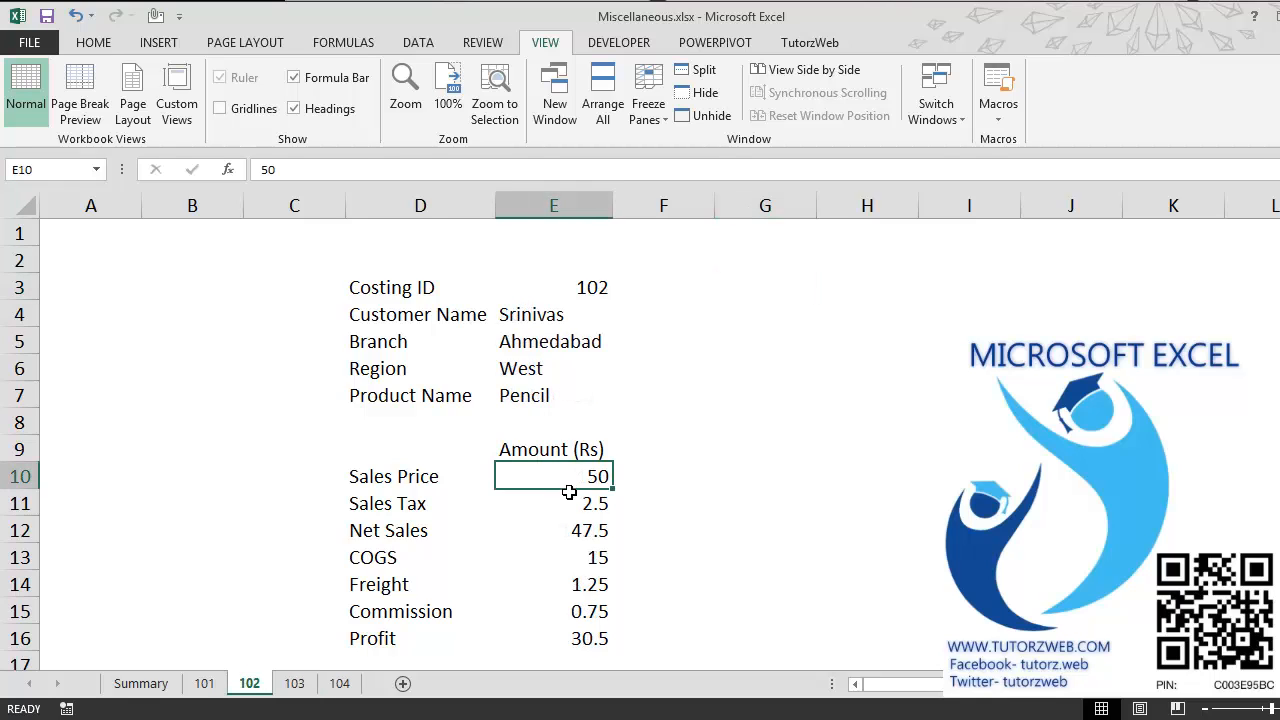
{"action": "key", "text": "ctrl+Page_Up"}
{"action": "key", "text": "ctrl+Page_Up"}
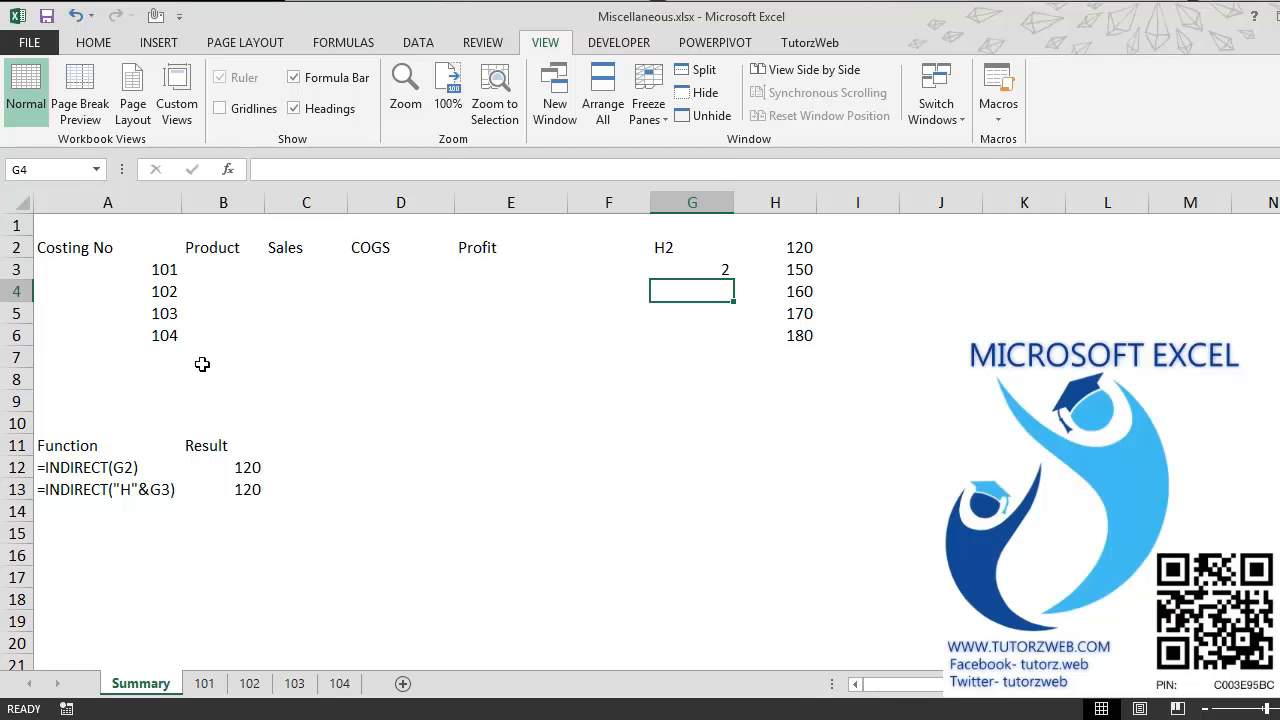
{"action": "left_click", "coordinate": [124, 273]}
{"action": "left_click_drag", "start_coordinate": [124, 273], "coordinate": [106, 342]}
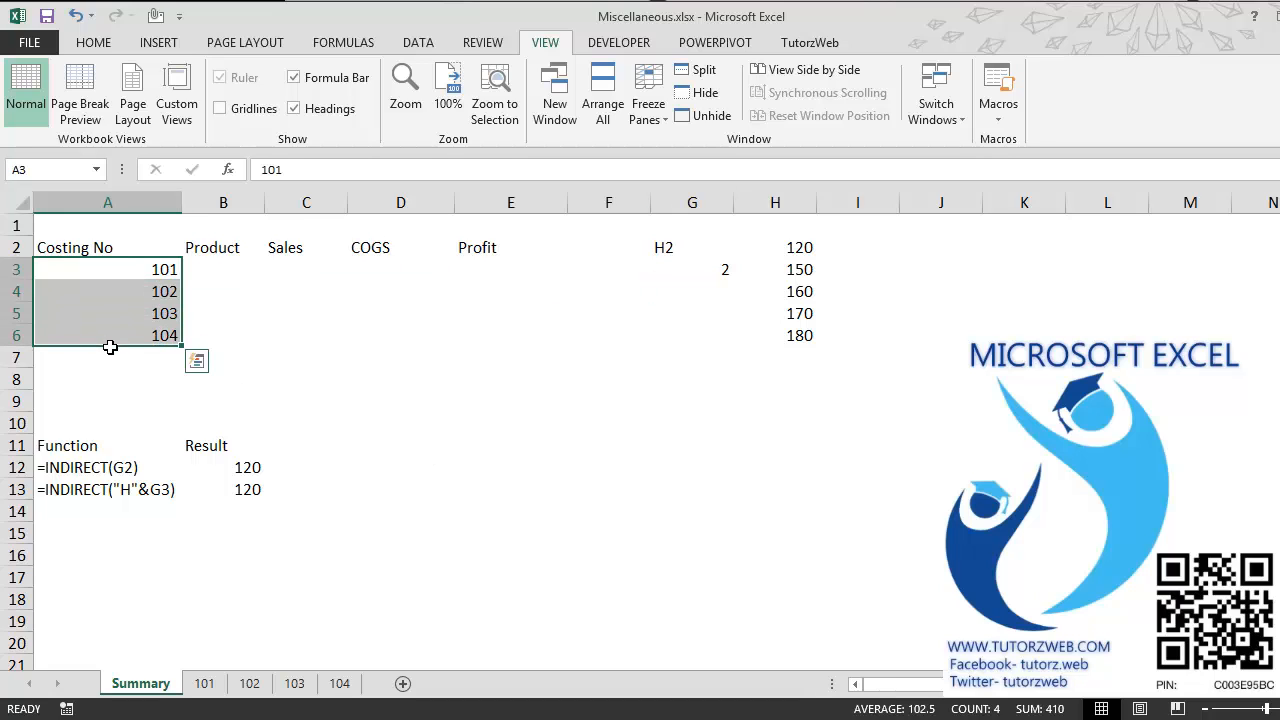
Step: Locate the Product Name value on sheet 101 and enter its reference !E7 in B1, above the Product heading on Summary
{"action": "left_click", "coordinate": [229, 273]}
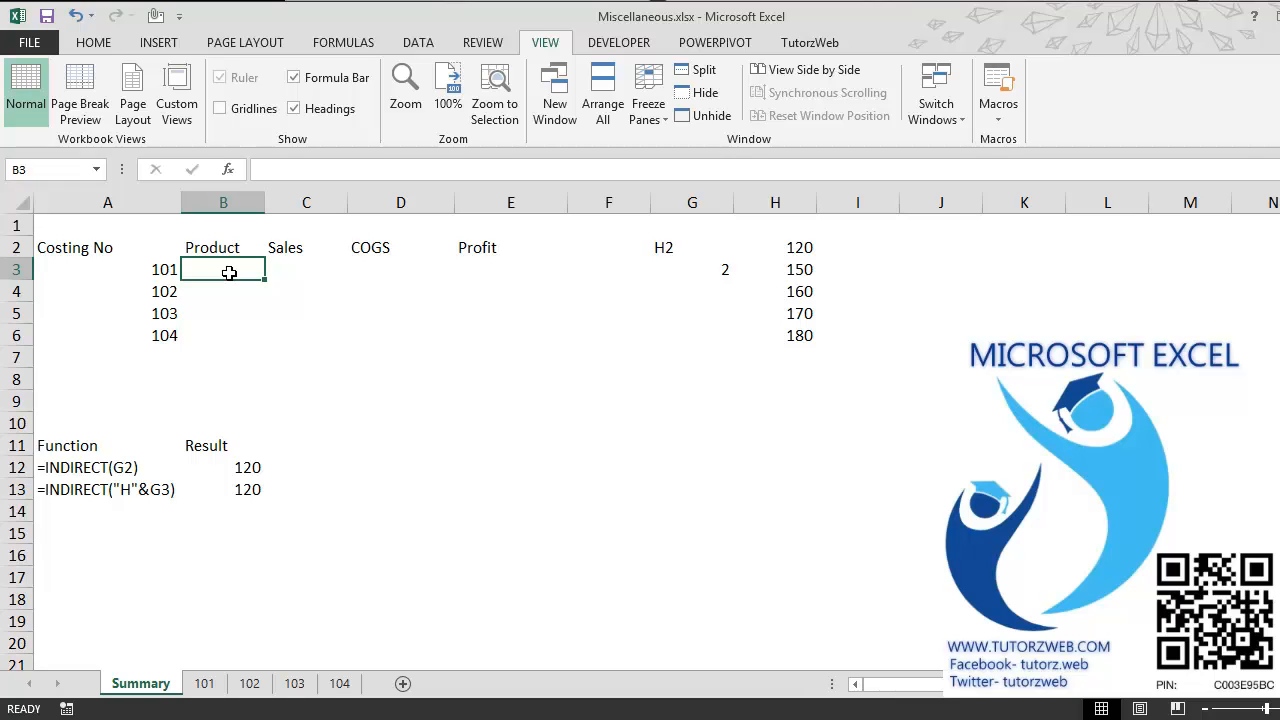
{"action": "key", "text": "ctrl+Page_Down"}
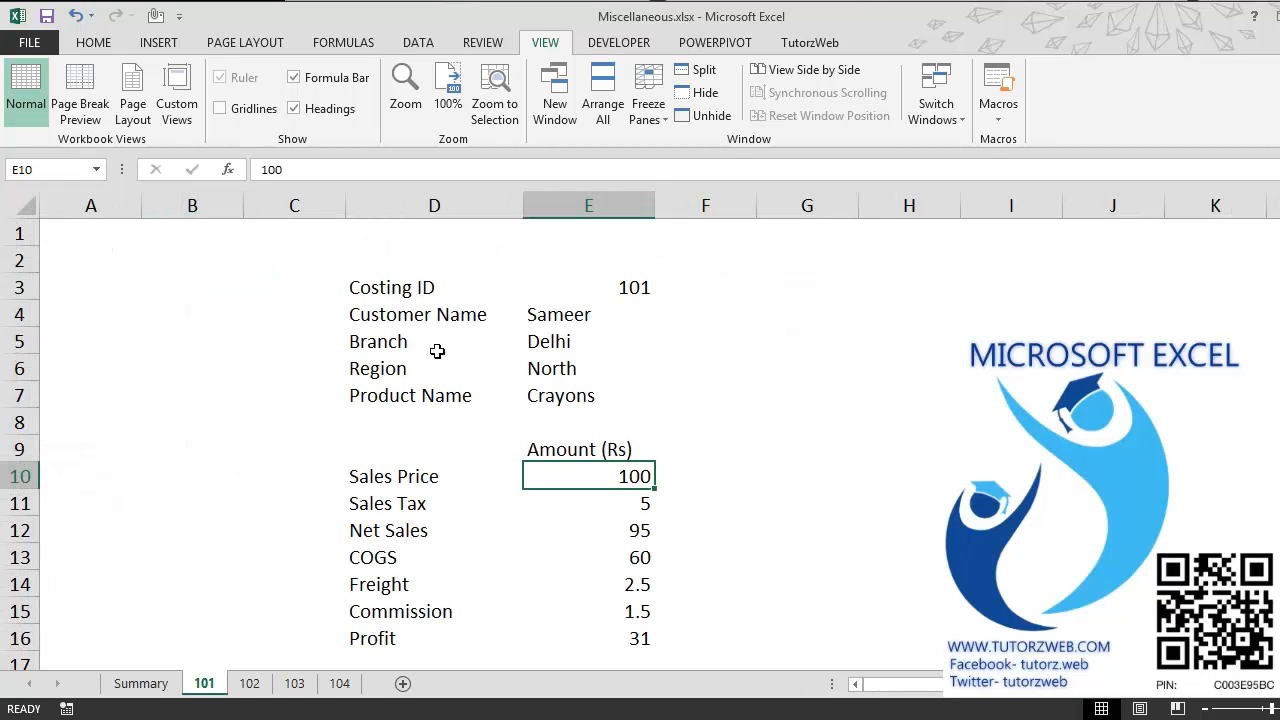
{"action": "left_click", "coordinate": [554, 405]}
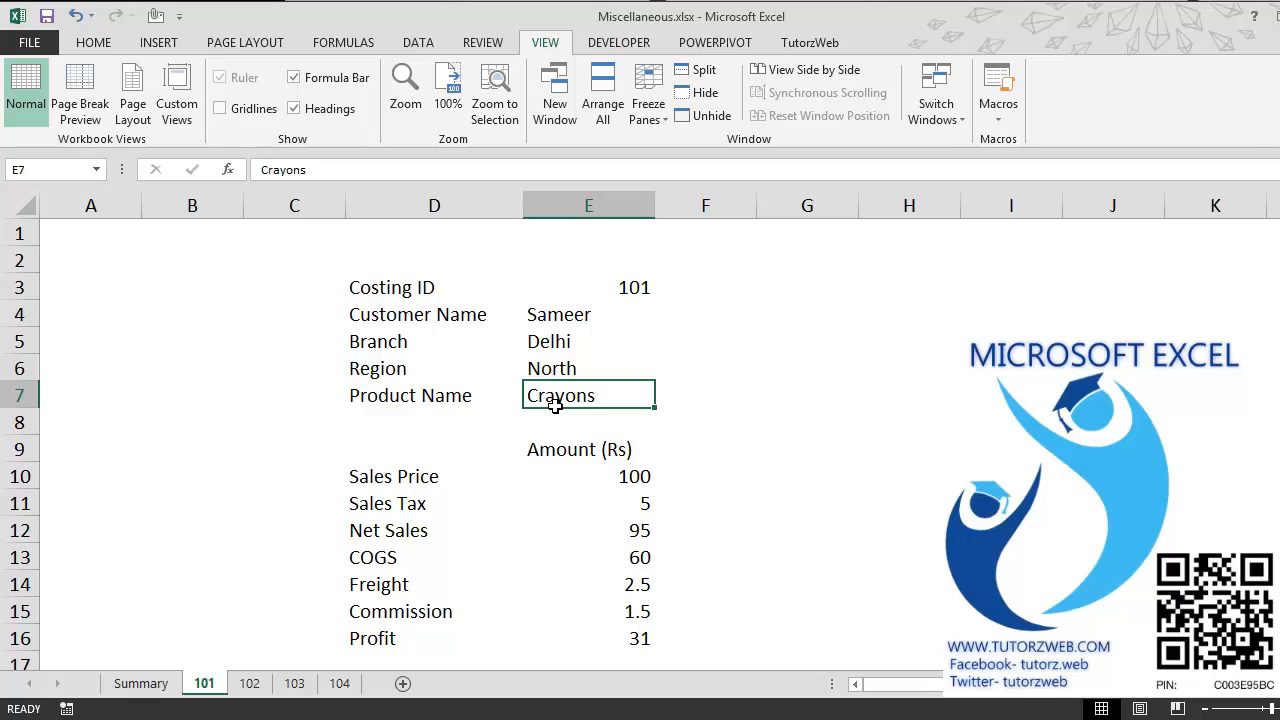
{"action": "key", "text": "ctrl+Page_Up"}
{"action": "key", "text": "Up"}
{"action": "key", "text": "Up"}
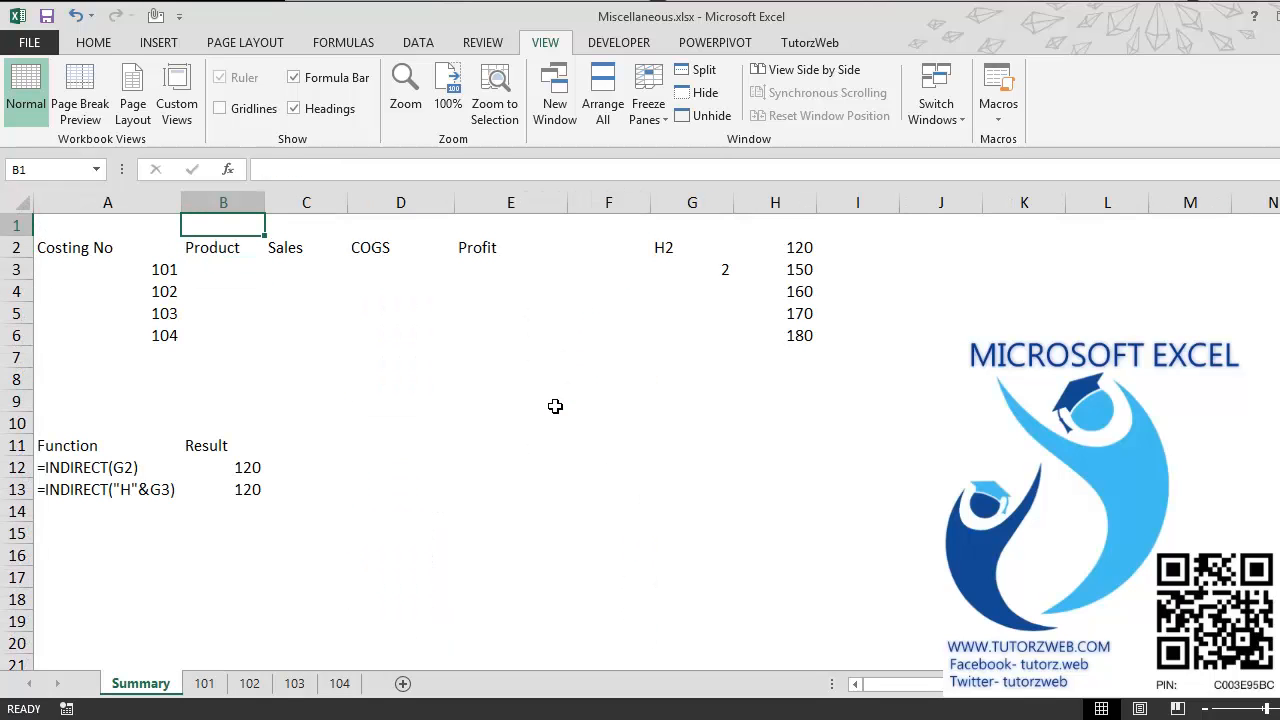
{"action": "type", "text": "!"}
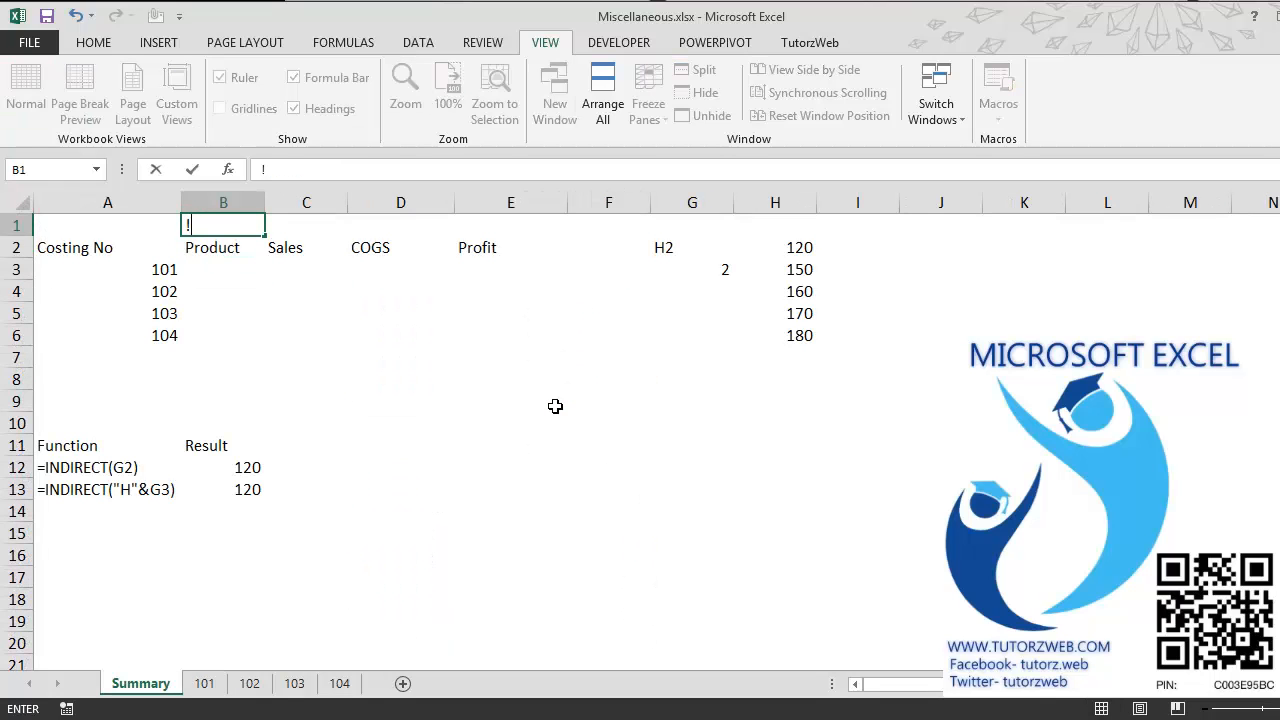
{"action": "type", "text": "E7"}
{"action": "key", "text": "Tab"}
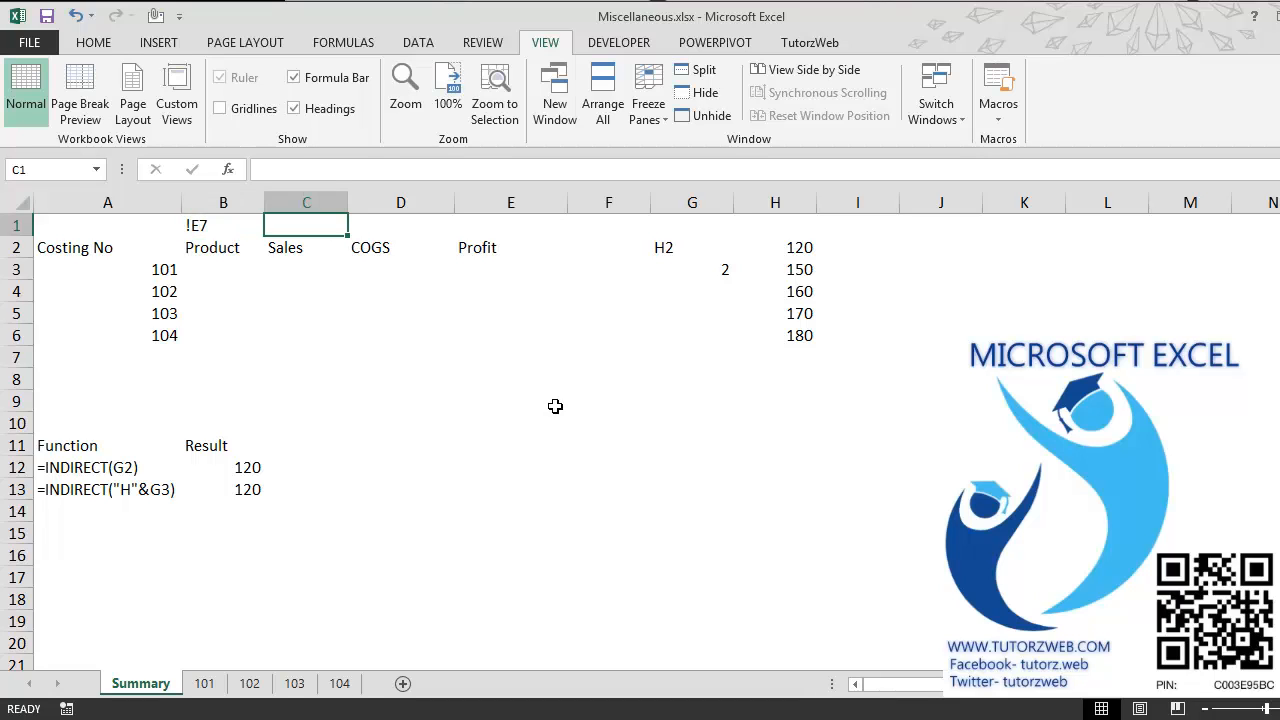
Step: Locate the Sales Price amount on sheet 101 and enter its reference !E10 in C1, above the Sales heading on Summary
{"action": "key", "text": "ctrl+Page_Down"}
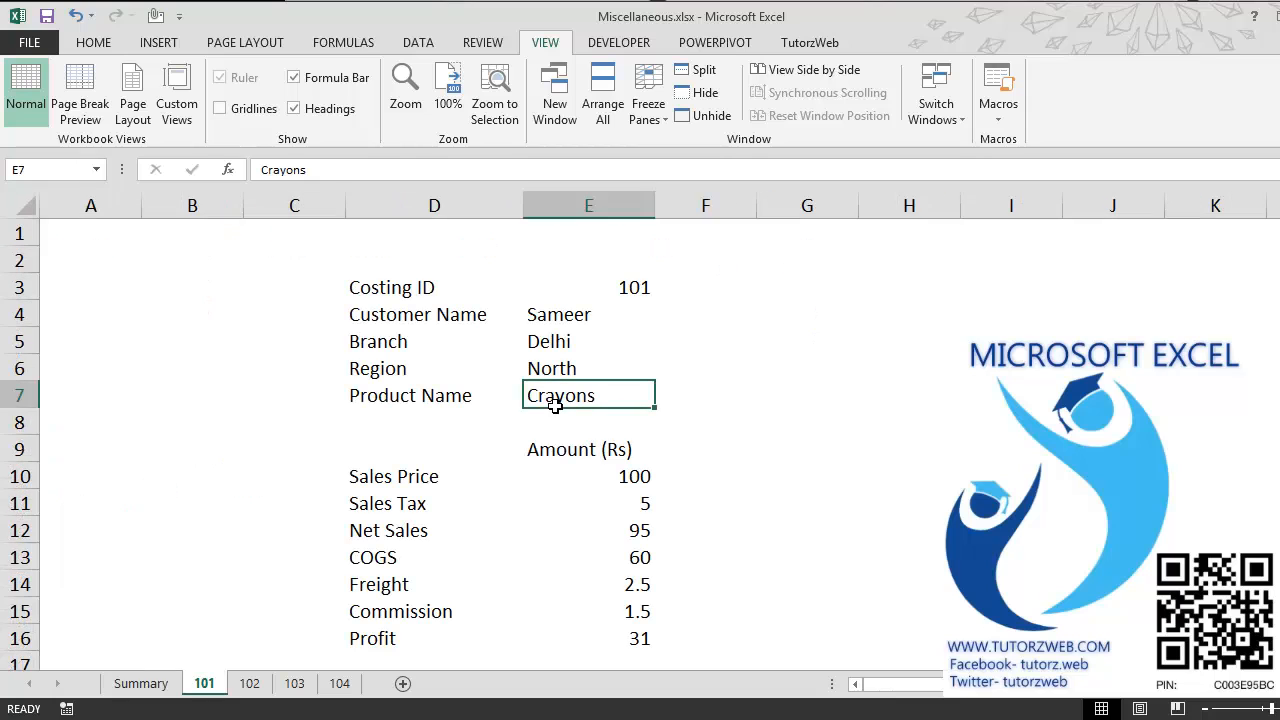
{"action": "key", "text": "Down"}
{"action": "key", "text": "Down"}
{"action": "key", "text": "Down"}
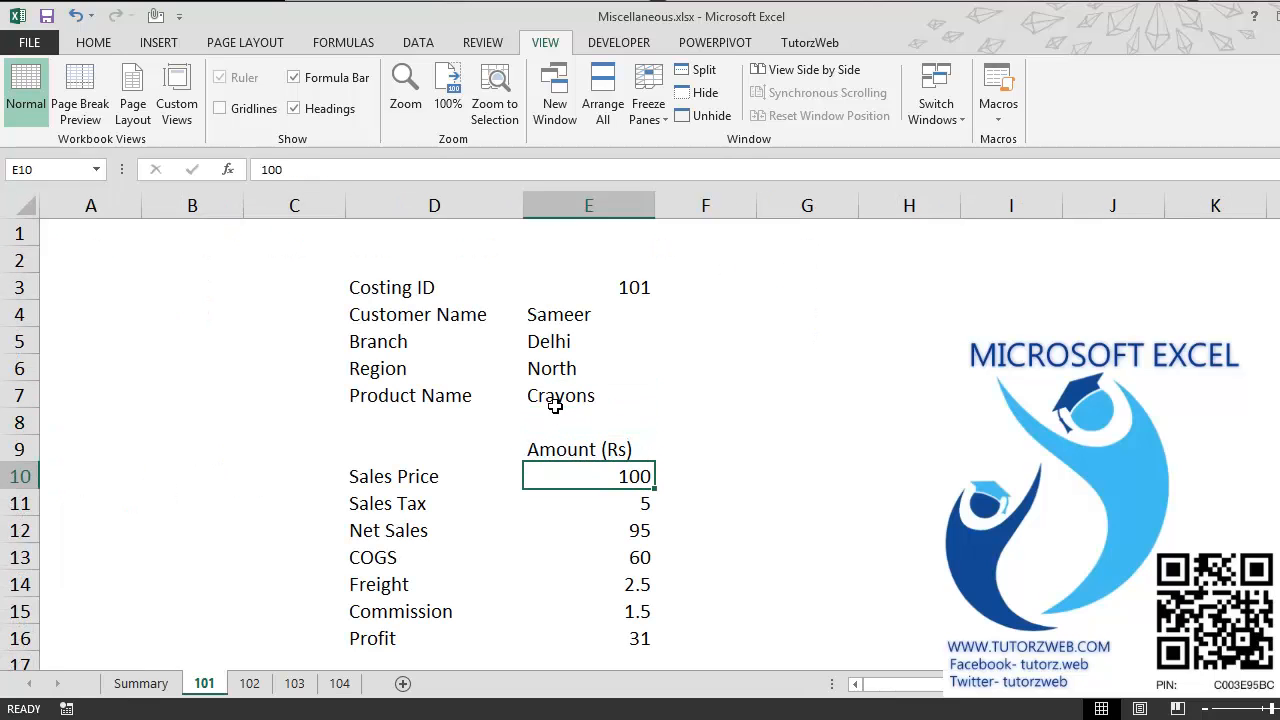
{"action": "key", "text": "ctrl+Page_Up"}
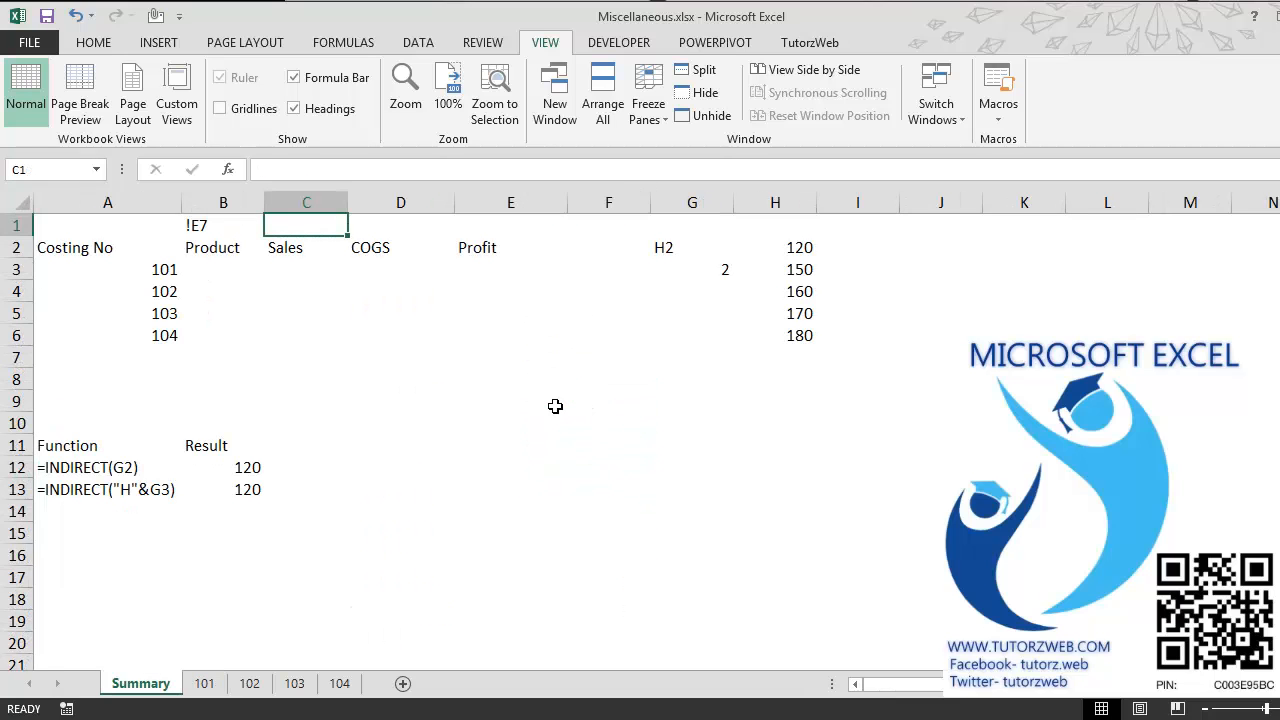
{"action": "type", "text": "!"}
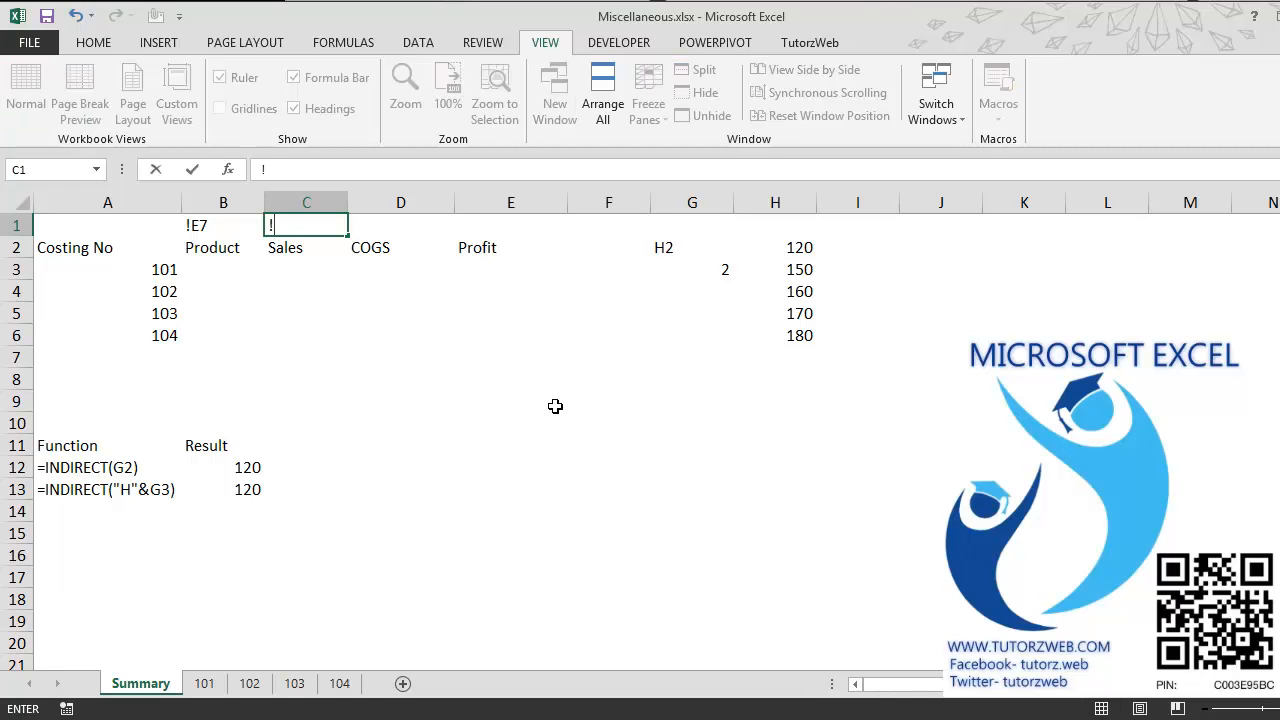
{"action": "type", "text": "E10"}
{"action": "key", "text": "Tab"}
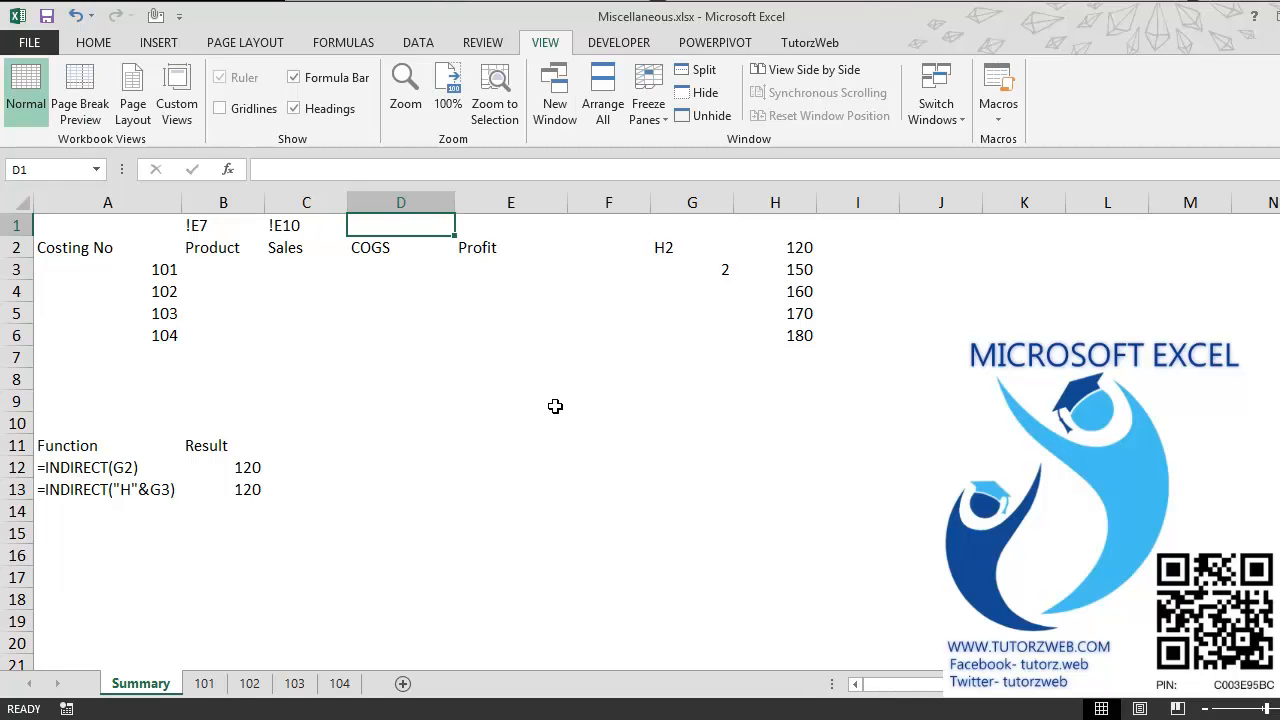
Step: Locate the COGS amount on sheet 101 and enter its reference !E13 in D1, above the COGS heading on Summary
{"action": "key", "text": "ctrl+Page_Down"}
{"action": "key", "text": "Down"}
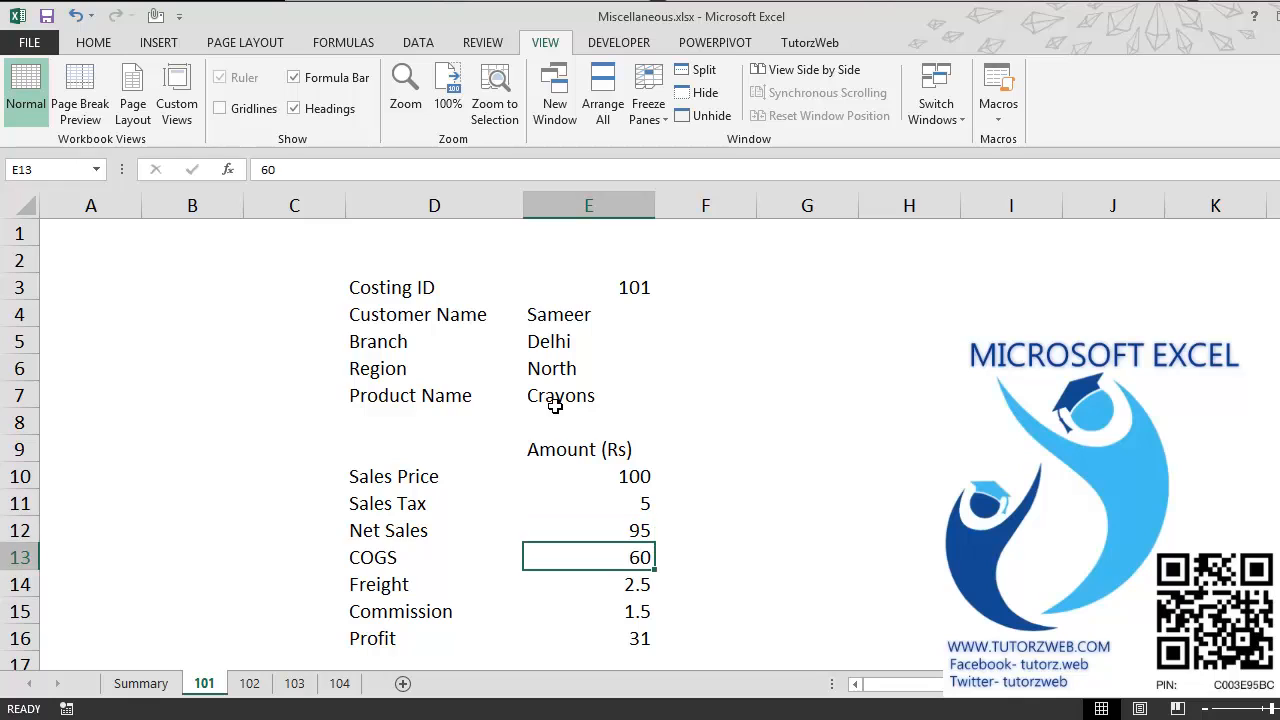
{"action": "key", "text": "ctrl+Page_Up"}
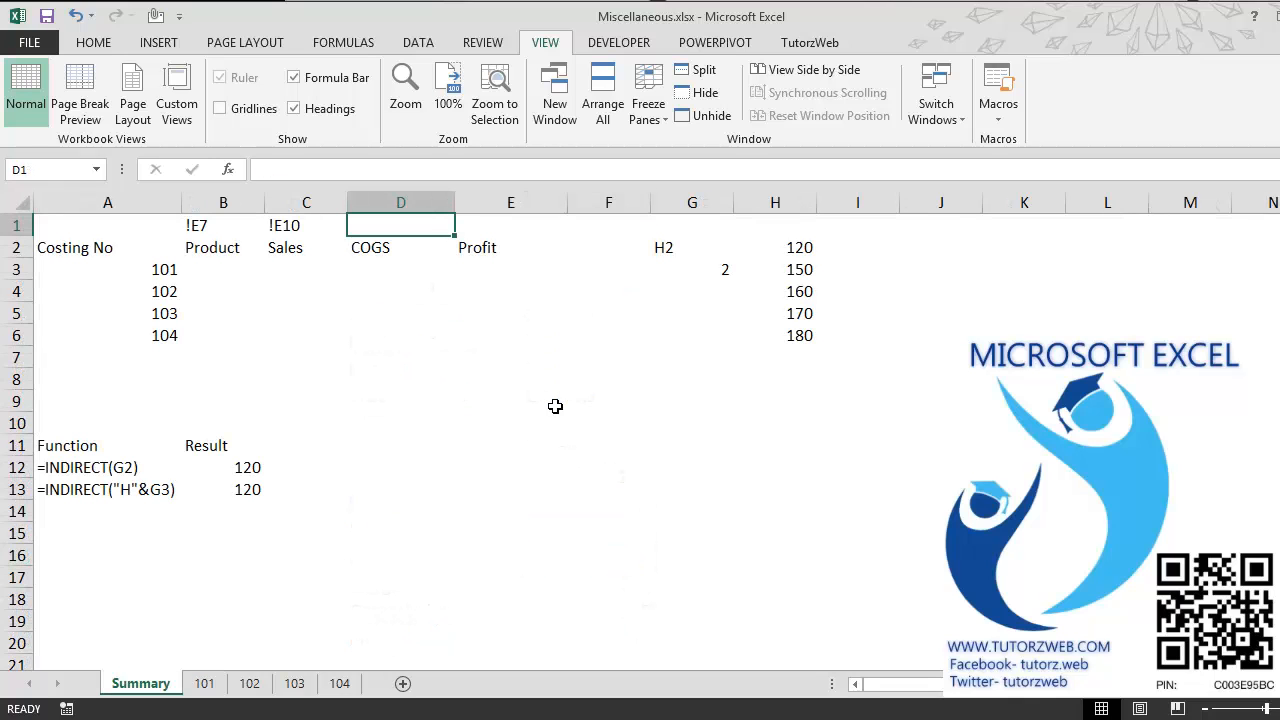
{"action": "type", "text": "!E13"}
{"action": "key", "text": "Tab"}
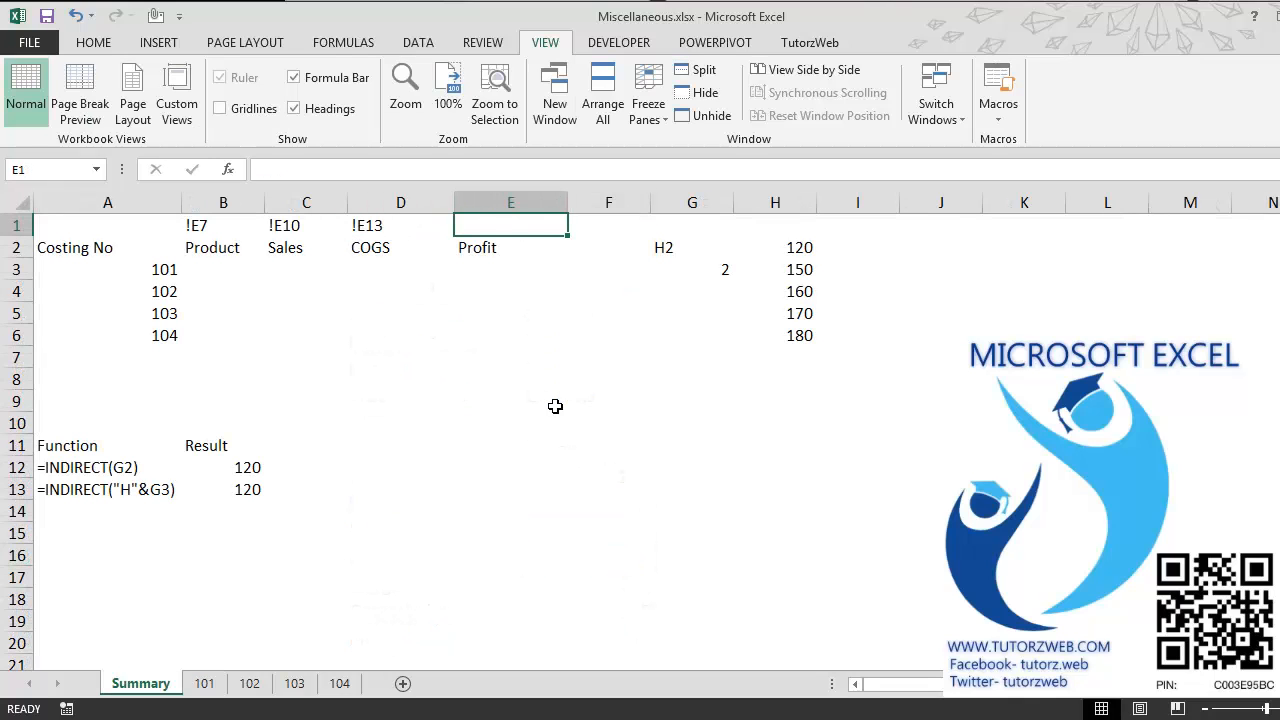
Step: Locate the Profit amount on sheet 101 and enter its reference !E16 in E1, above the Profit heading on Summary
{"action": "key", "text": "ctrl+Page_Down"}
{"action": "key", "text": "Down"}
{"action": "key", "text": "Down"}
{"action": "key", "text": "Down"}
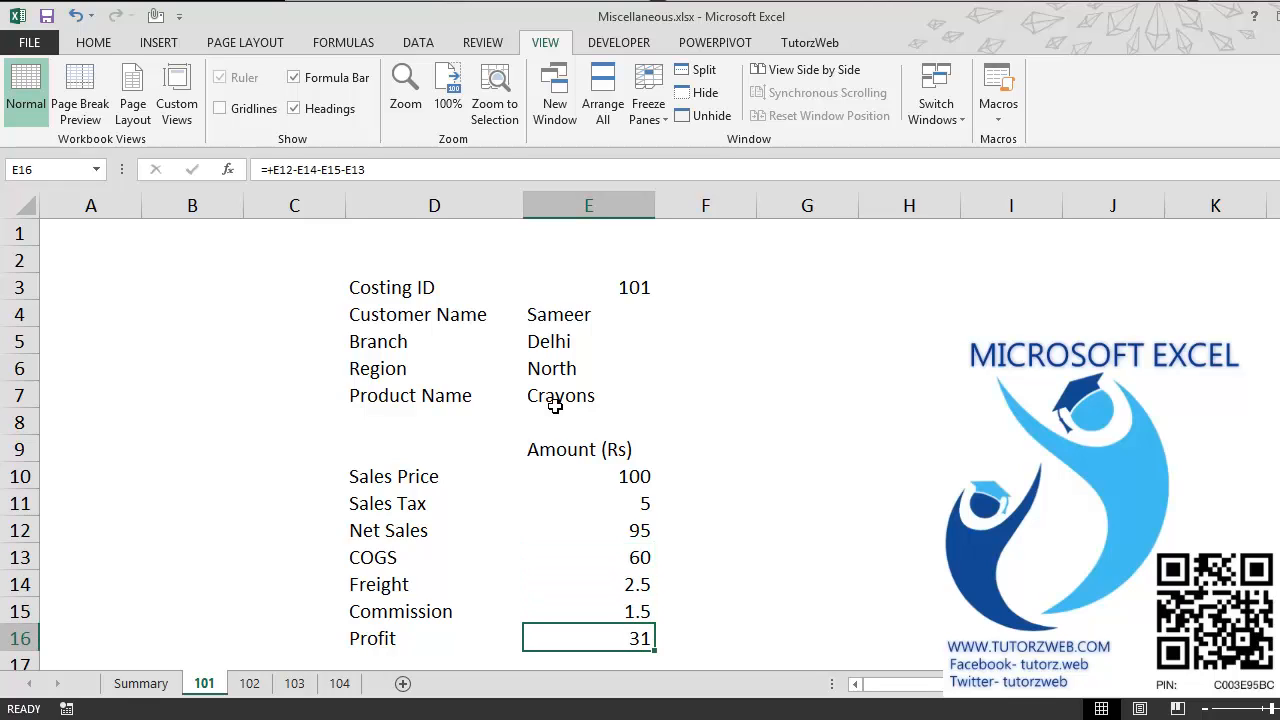
{"action": "key", "text": "ctrl+Page_Up"}
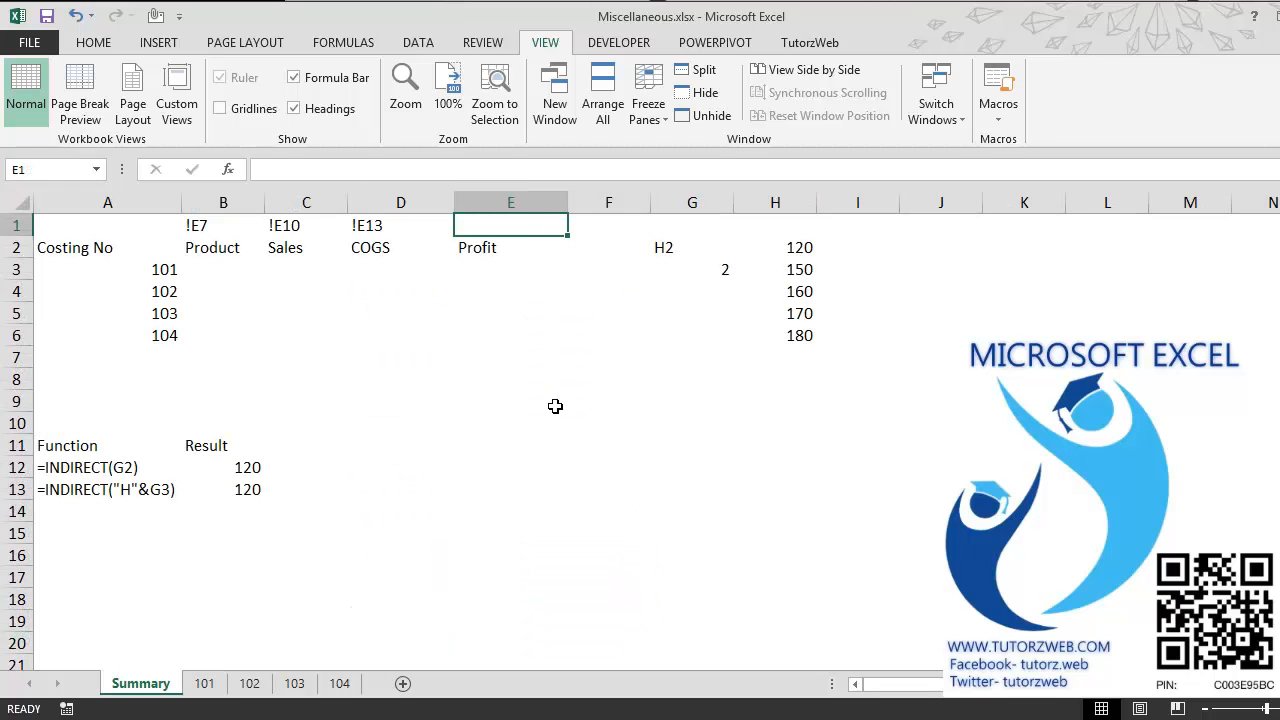
{"action": "type", "text": "!E16"}
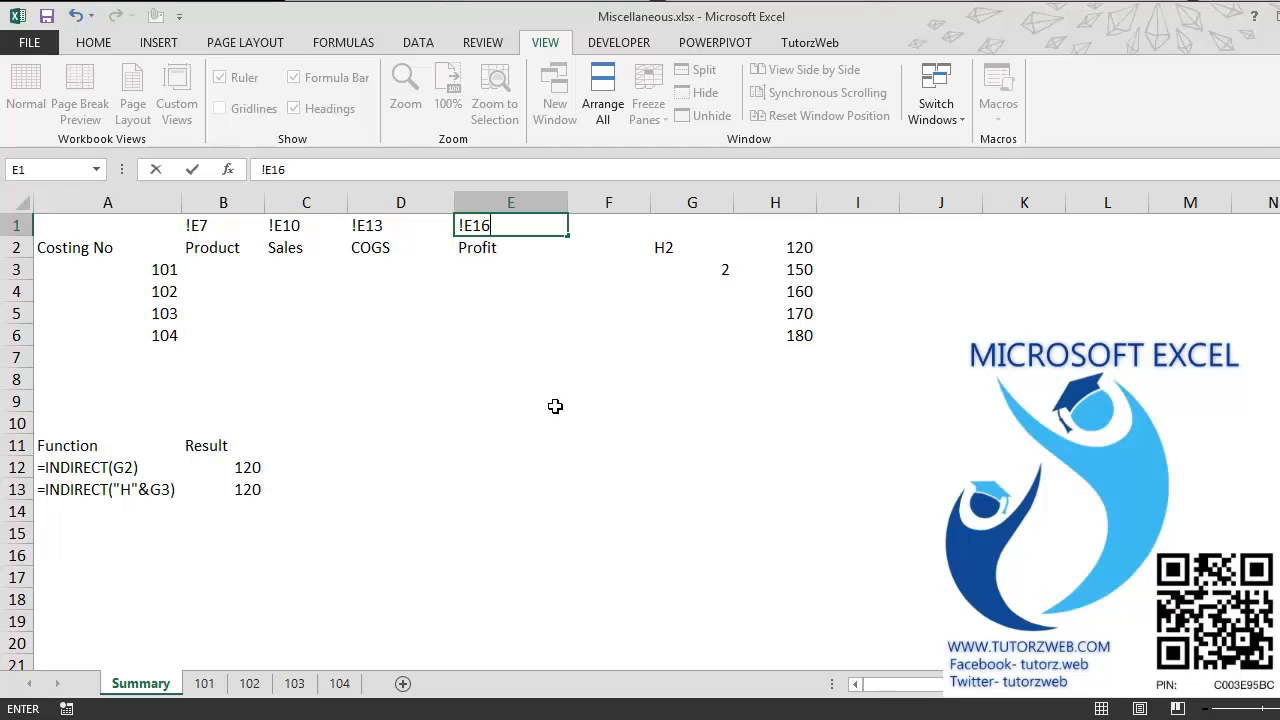
{"action": "key", "text": "Return"}
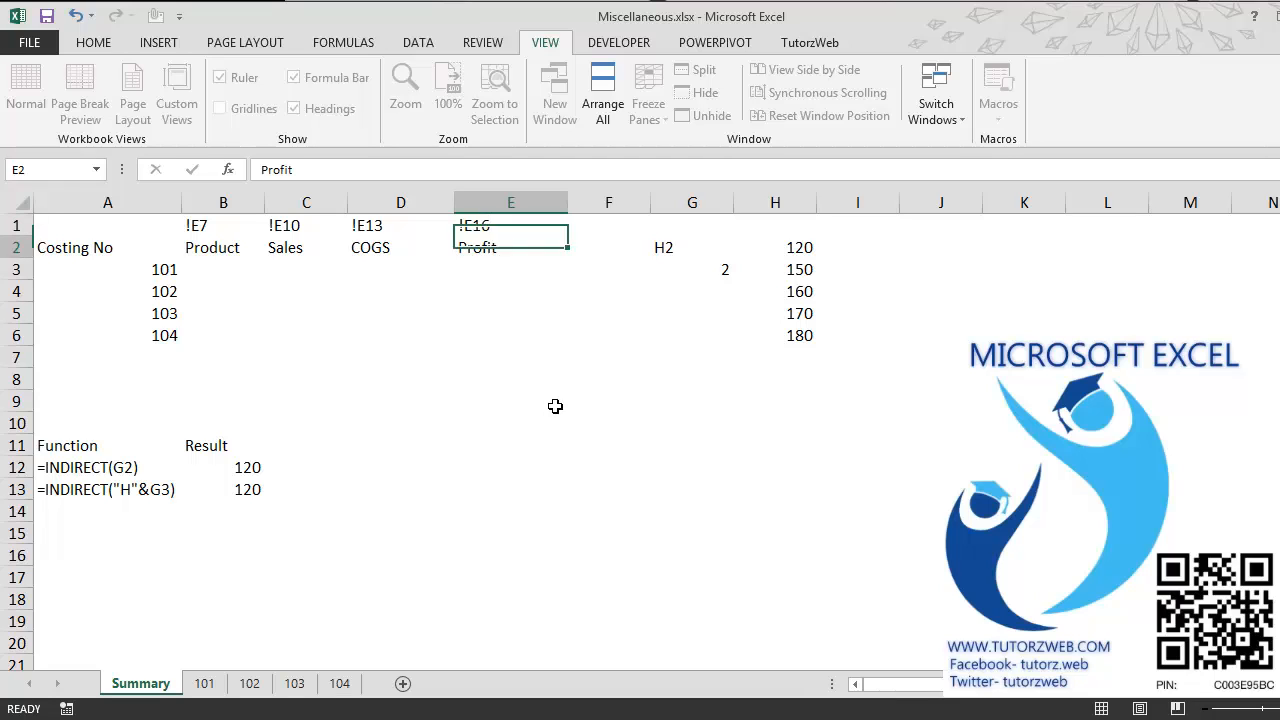
Step: Start an INDIRECT formula in B3 of Summary that references costing number cell A3 with only its column locked, as $A3
{"action": "key", "text": "Down"}
{"action": "key", "text": "Left"}
{"action": "key", "text": "Left"}
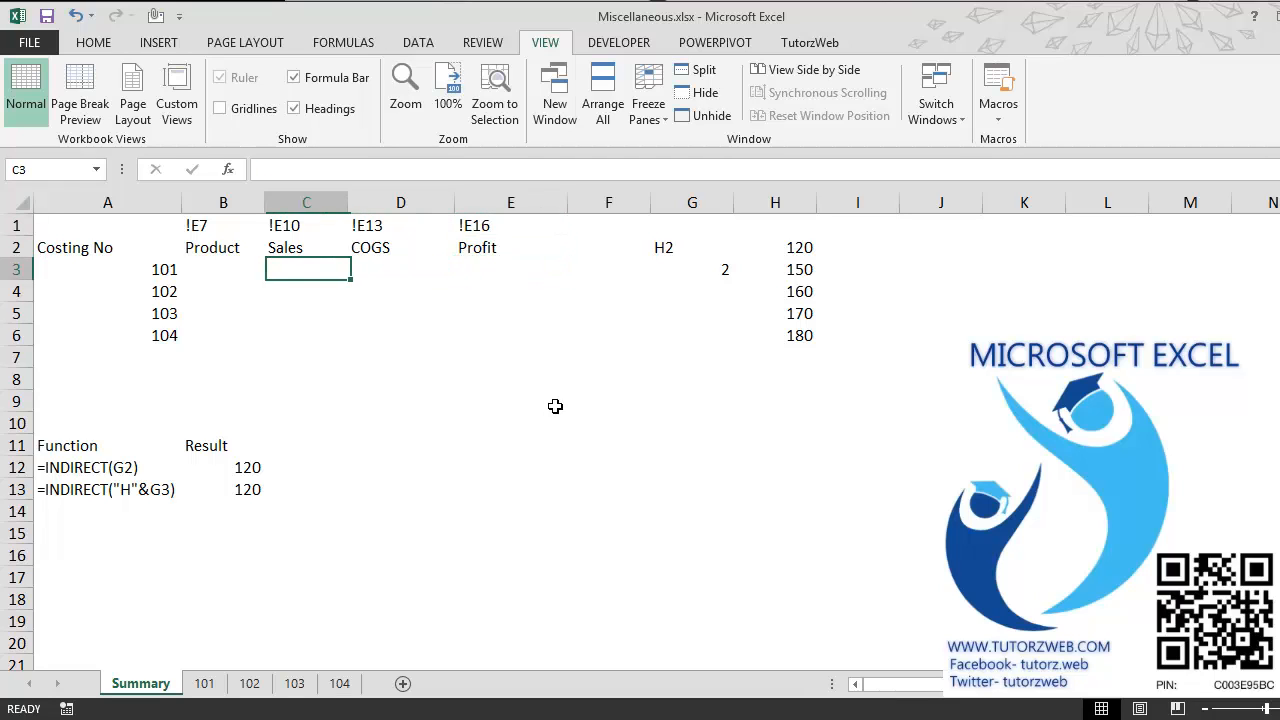
{"action": "key", "text": "Left"}
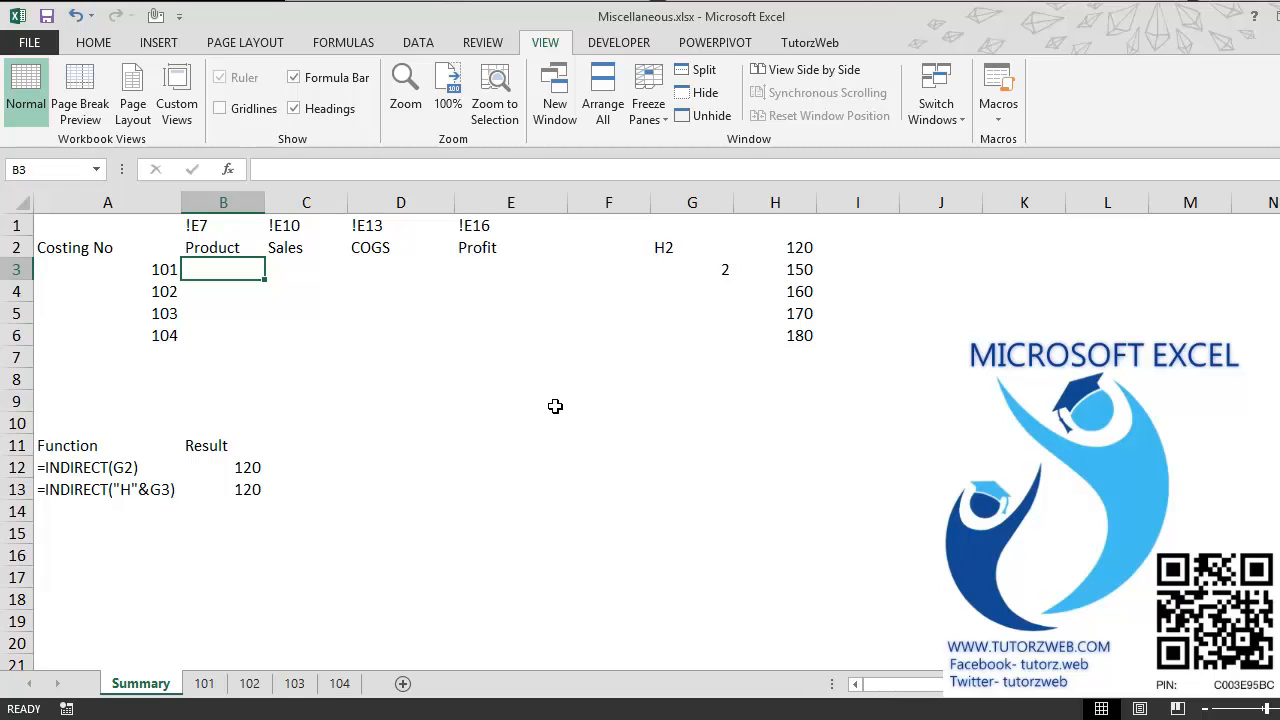
{"action": "type", "text": "=IND"}
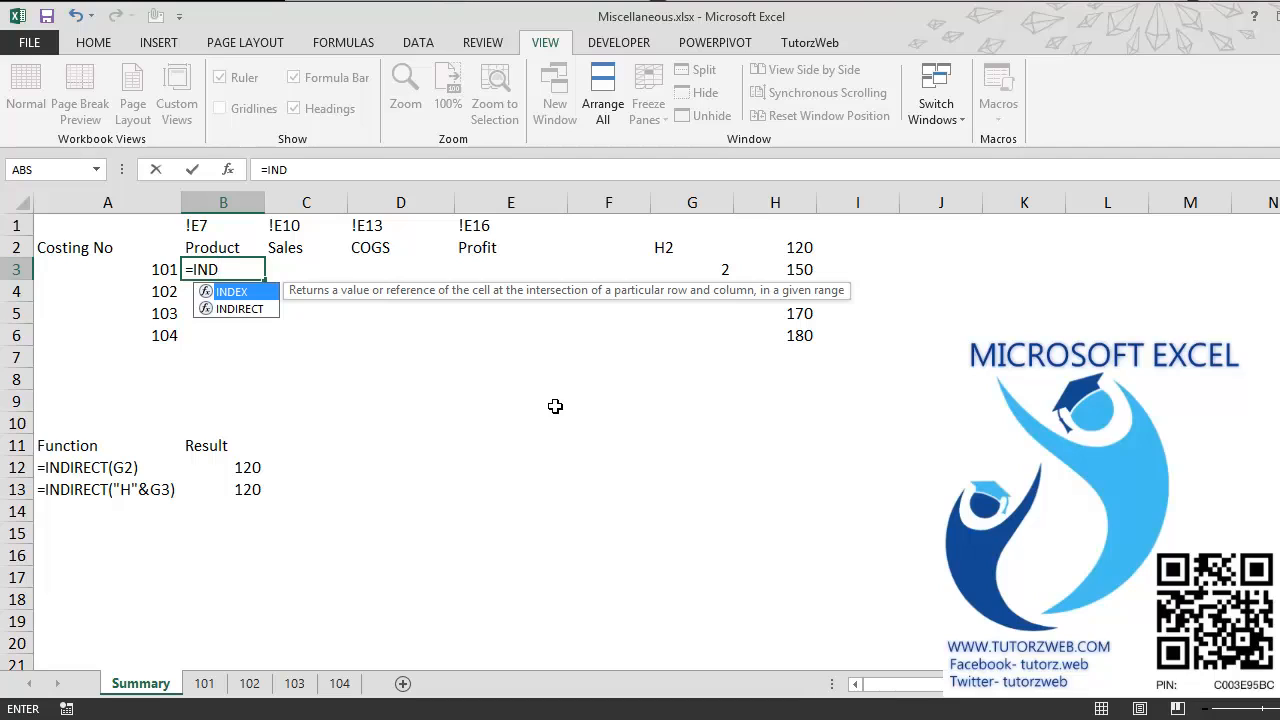
{"action": "type", "text": "I"}
{"action": "key", "text": "Tab"}
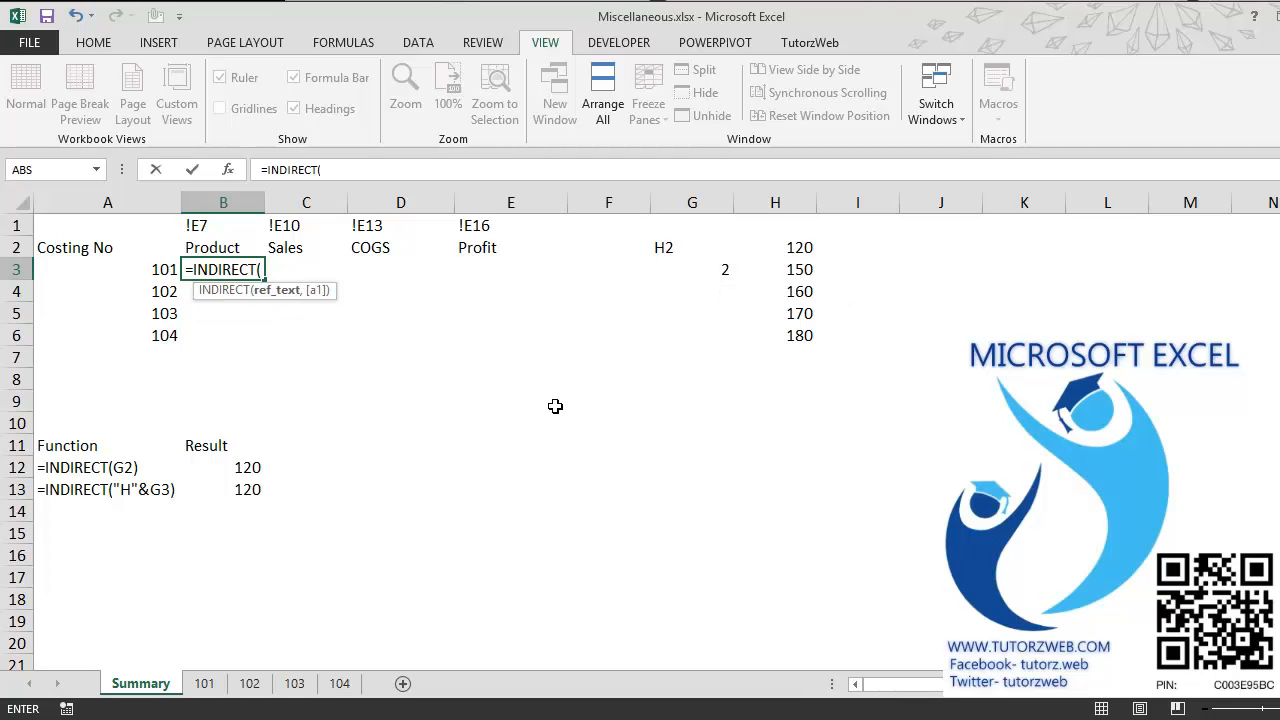
{"action": "key", "text": "Left"}
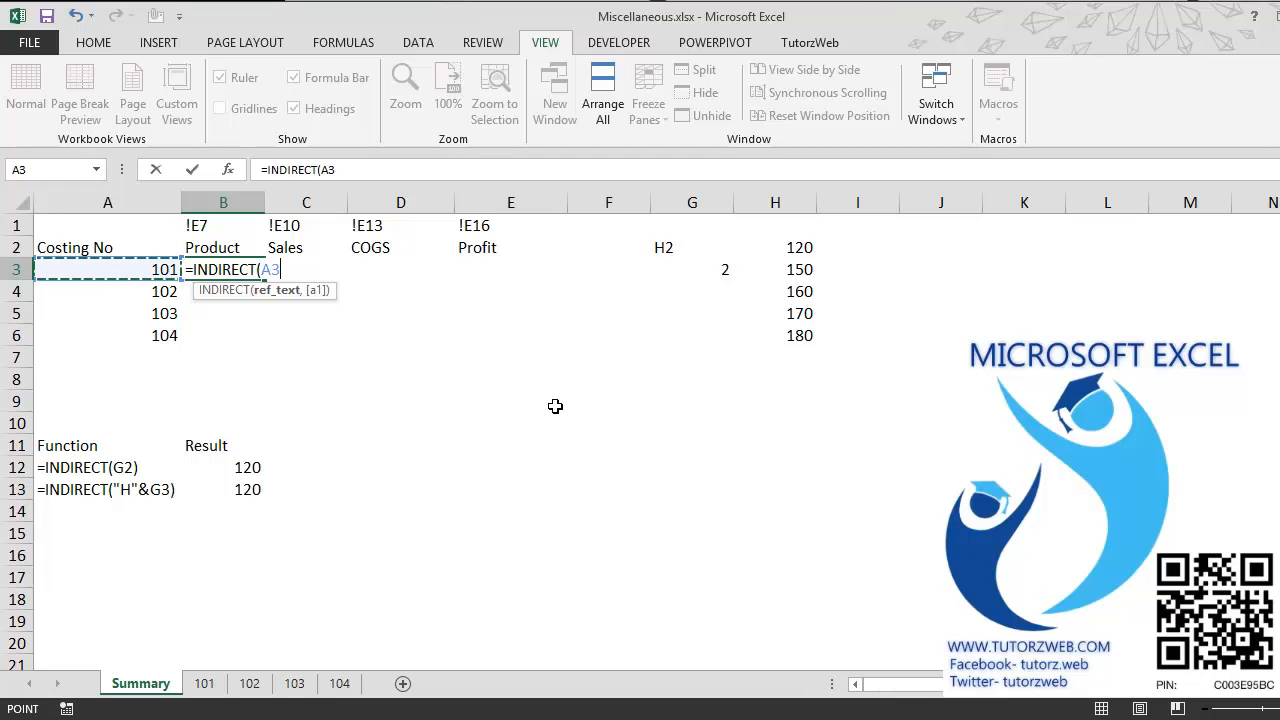
{"action": "key", "text": "F4"}
{"action": "key", "text": "F4"}
{"action": "key", "text": "F4"}
{"action": "type", "text": ","}
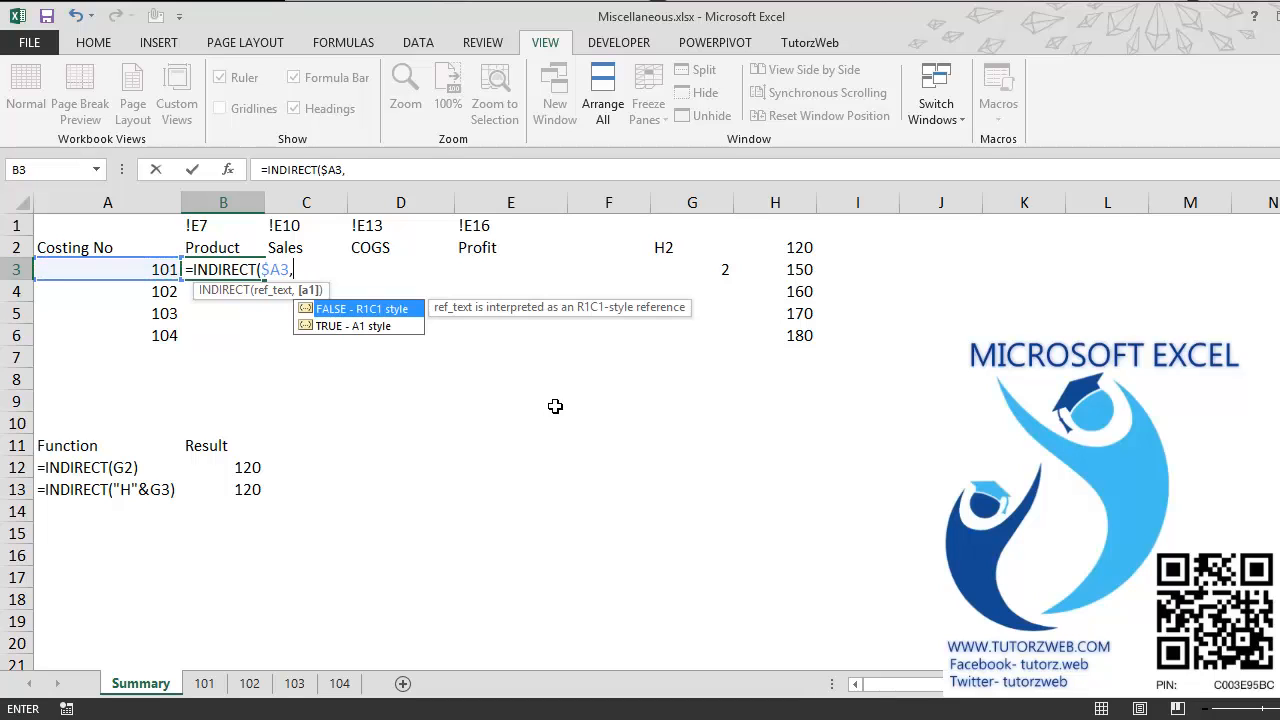
{"action": "key", "text": "BackSpace"}
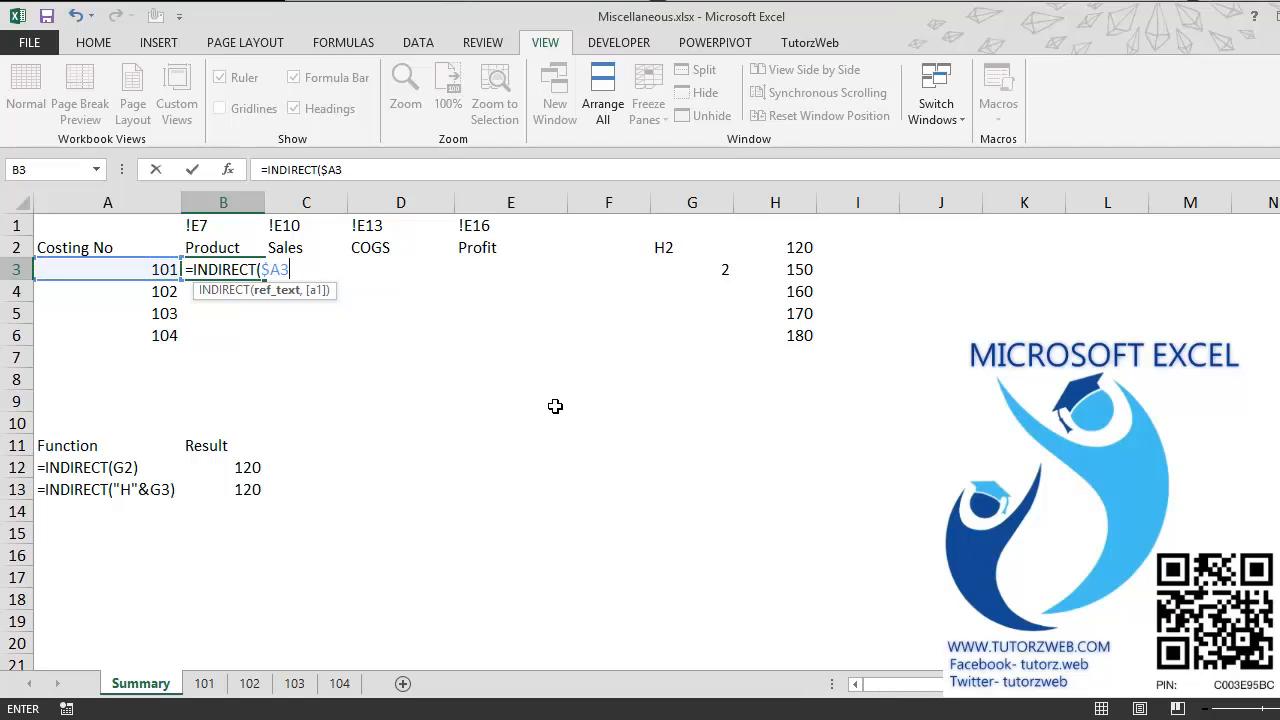
Step: Join the row-locked reference B$1 to the costing number and complete B3 as =INDIRECT($A3&B$1)
{"action": "type", "text": "&"}
{"action": "key", "text": "Up"}
{"action": "key", "text": "Up"}
{"action": "key", "text": "F4"}
{"action": "key", "text": "F4"}
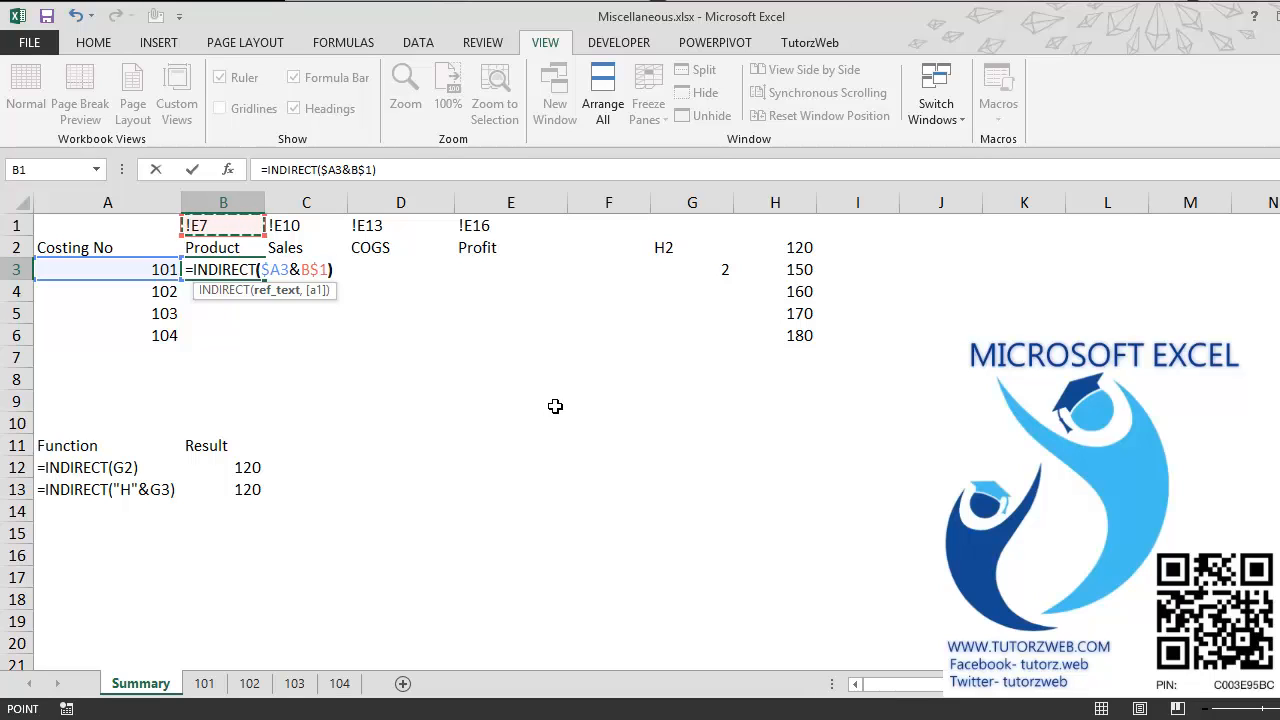
{"action": "type", "text": ")"}
{"action": "key", "text": "Return"}
{"action": "key", "text": "Up"}
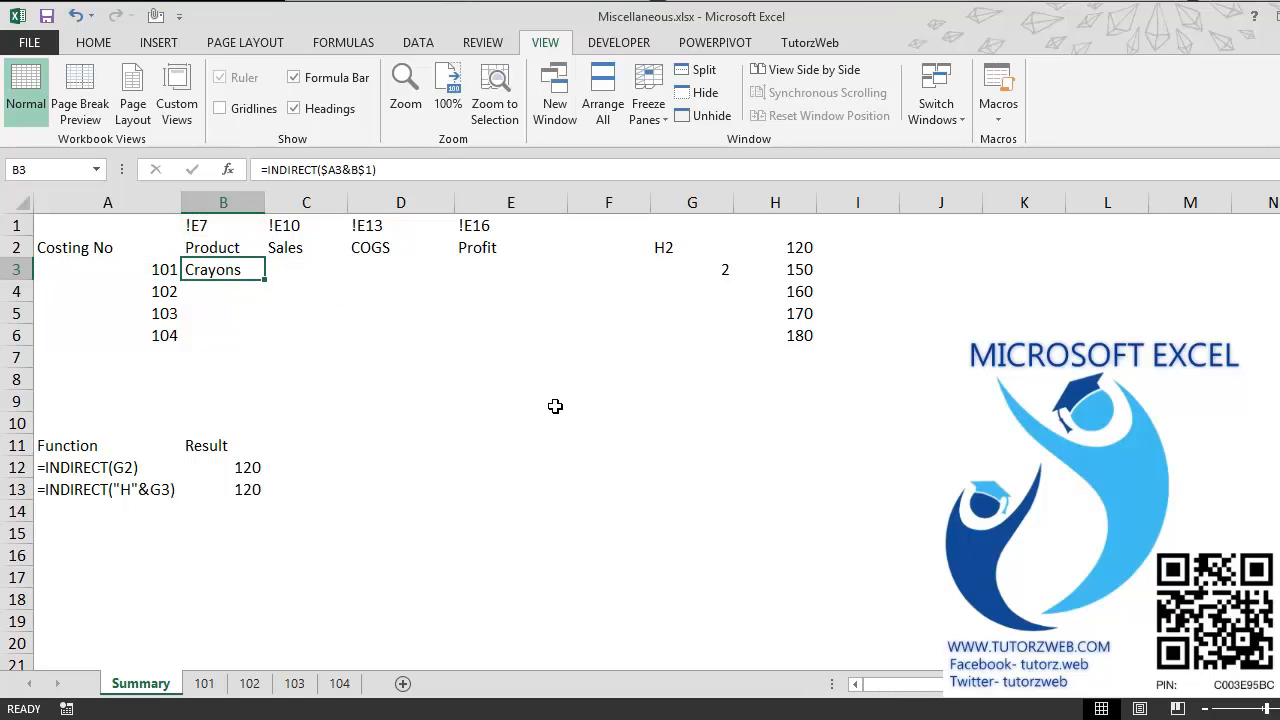
Step: Copy the INDIRECT formula from B3 across the whole range B3:E6 for costing numbers 101 to 104
{"action": "key", "text": "ctrl+c"}
{"action": "key", "text": "shift+Right"}
{"action": "key", "text": "shift+Right"}
{"action": "key", "text": "shift+Right"}
{"action": "key", "text": "shift+Down"}
{"action": "key", "text": "shift+Down"}
{"action": "key", "text": "shift+Down"}
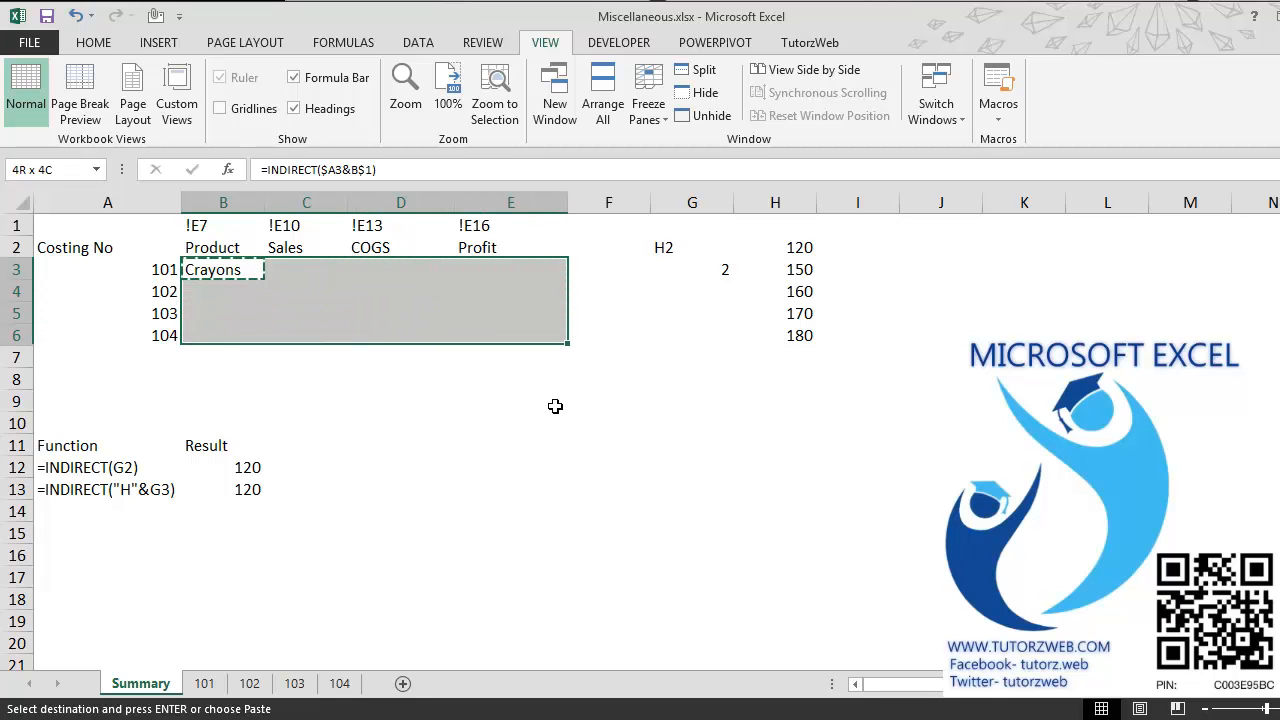
{"action": "key", "text": "Return"}
{"action": "key", "text": "Left"}
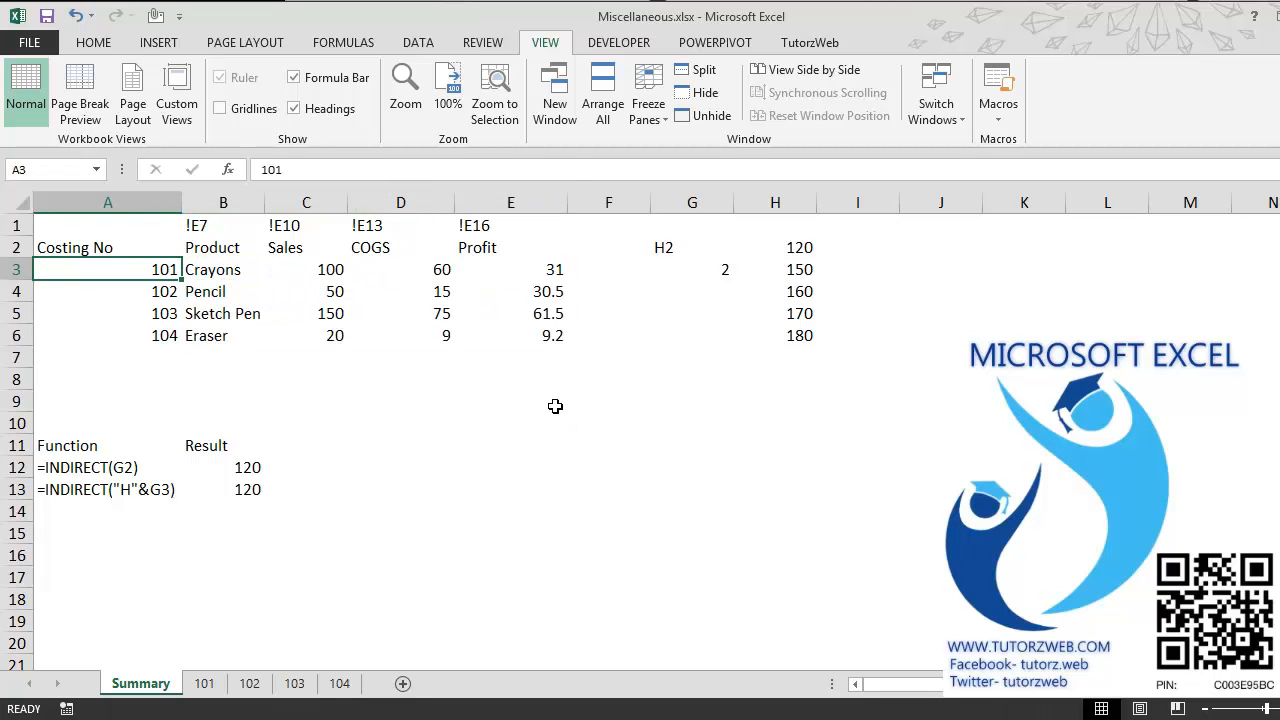
{"action": "key", "text": "Right"}
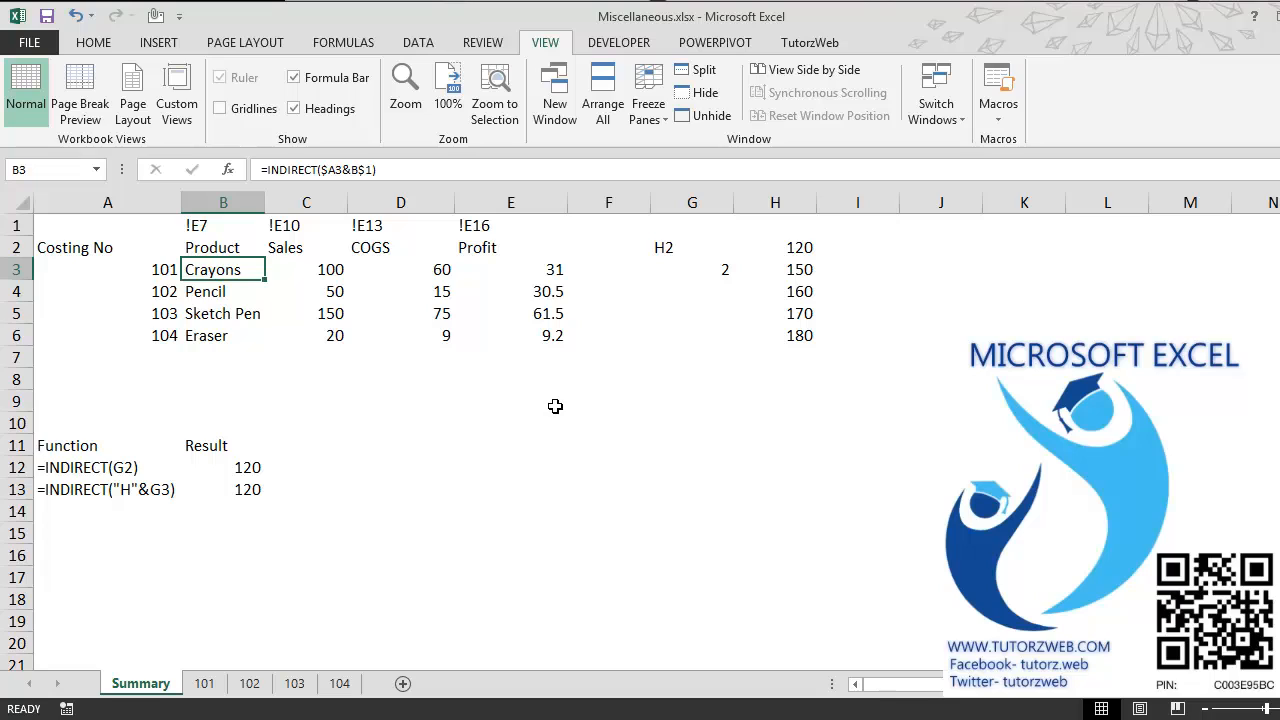